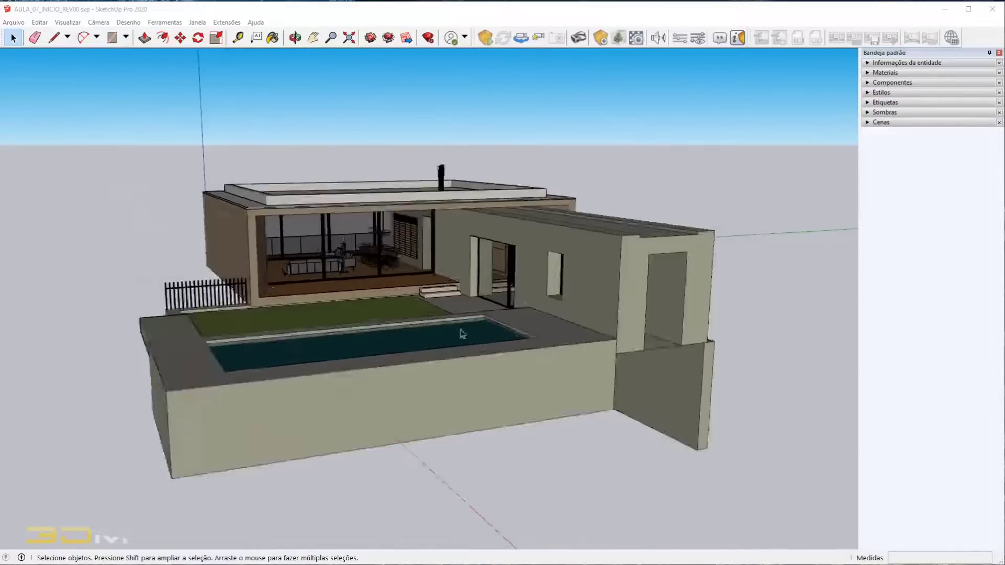
# Examine the house model's exterior, from the overall volume to the living area, pool, lawn and side wing wall.
pyautogui.scroll(5, 310, 203)
pyautogui.scroll(8, 309, 203)
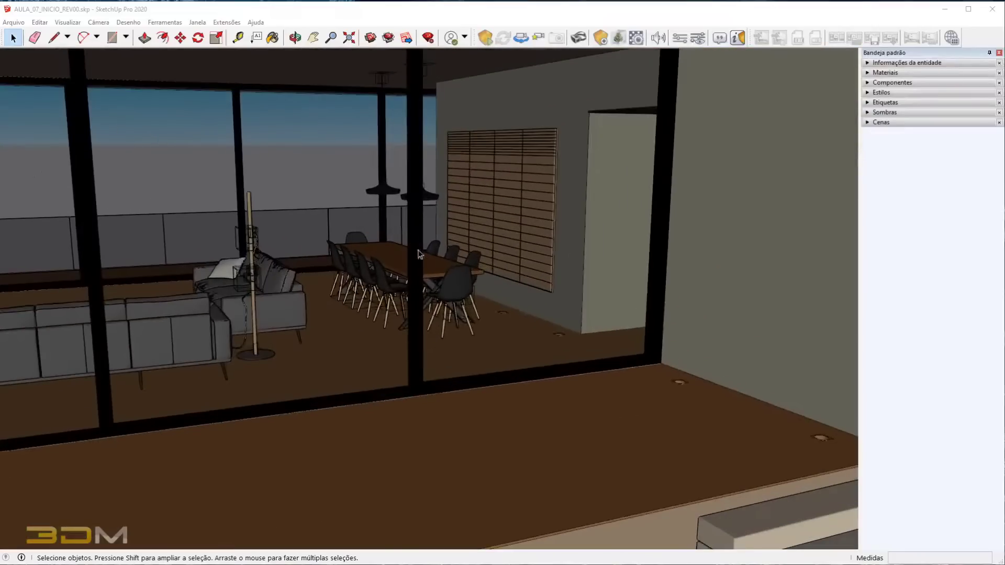
pyautogui.scroll(3, 446, 283)
pyautogui.scroll(-5, 447, 283)
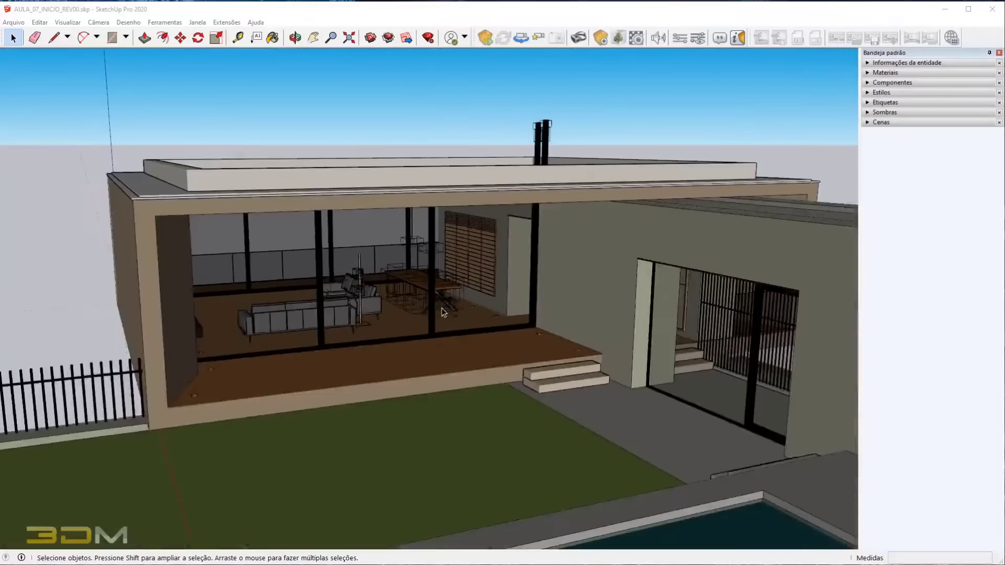
pyautogui.scroll(-4, 441, 312)
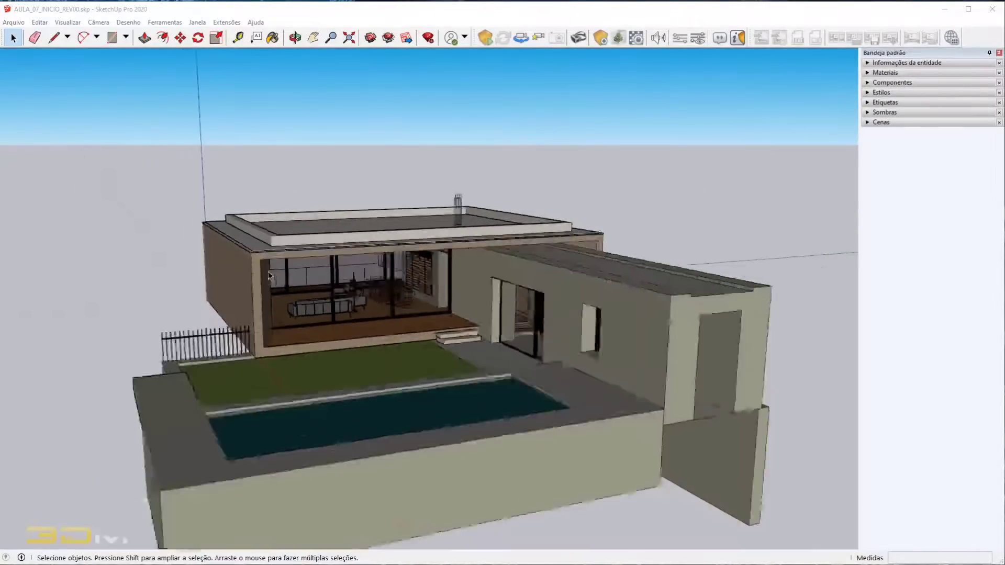
pyautogui.scroll(-5, 262, 375)
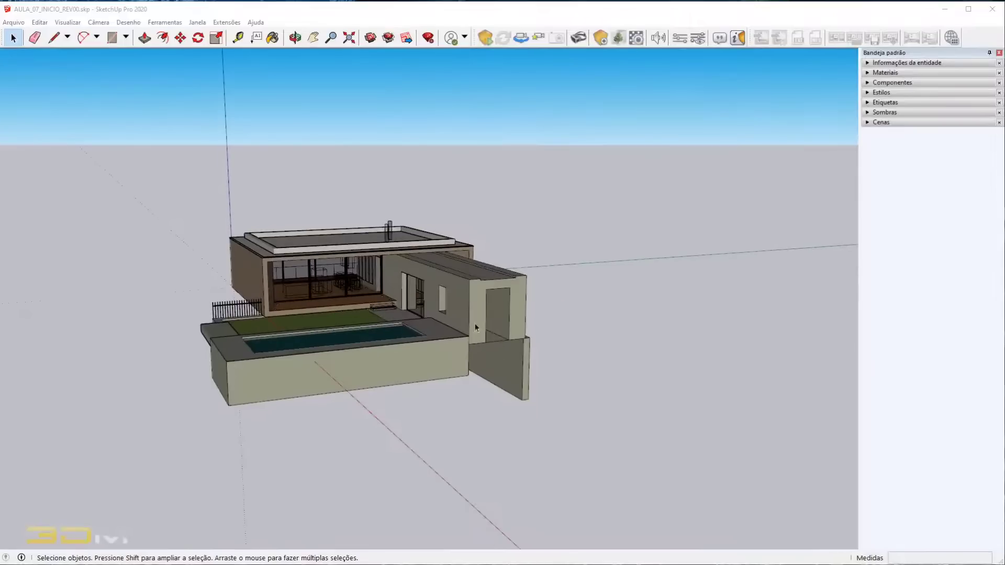
pyautogui.scroll(5, 477, 330)
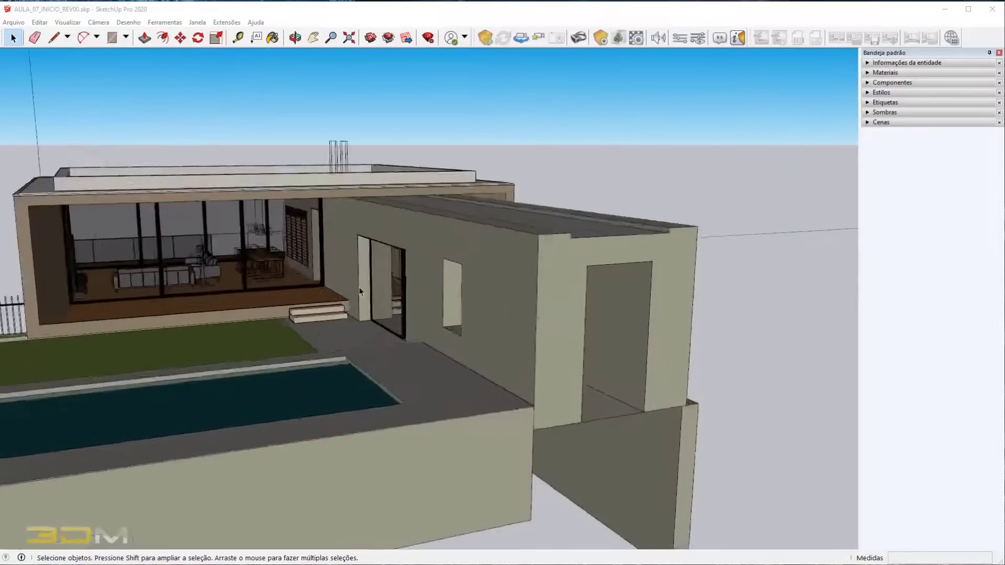
pyautogui.scroll(10, 359, 287)
pyautogui.scroll(-5, 460, 277)
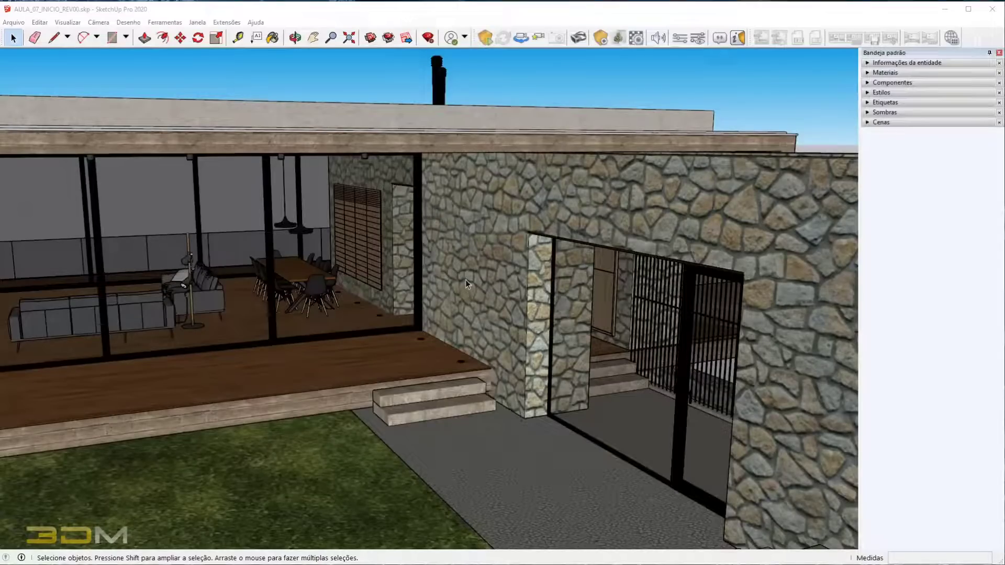
pyautogui.scroll(-4, 513, 249)
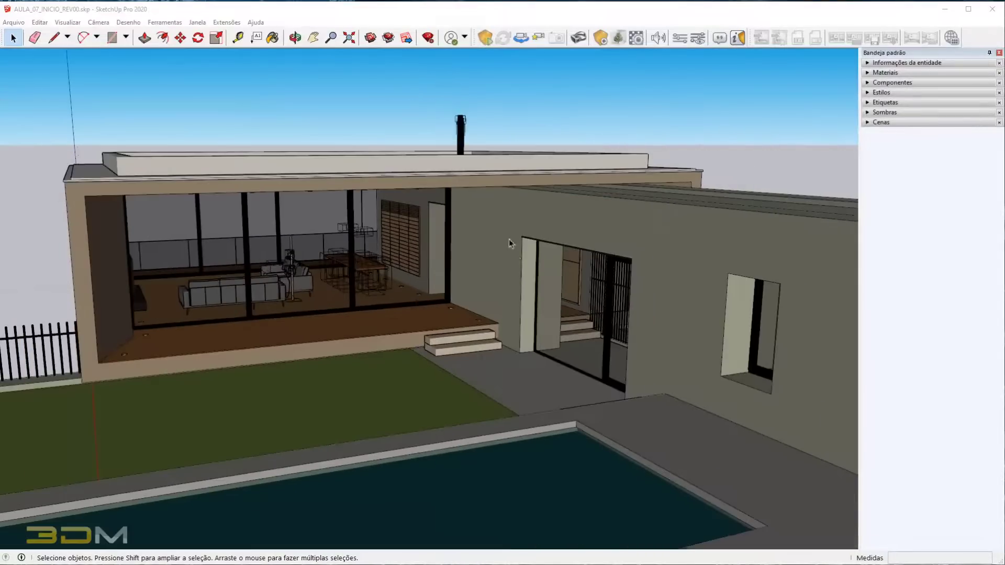
pyautogui.scroll(-8, 484, 233)
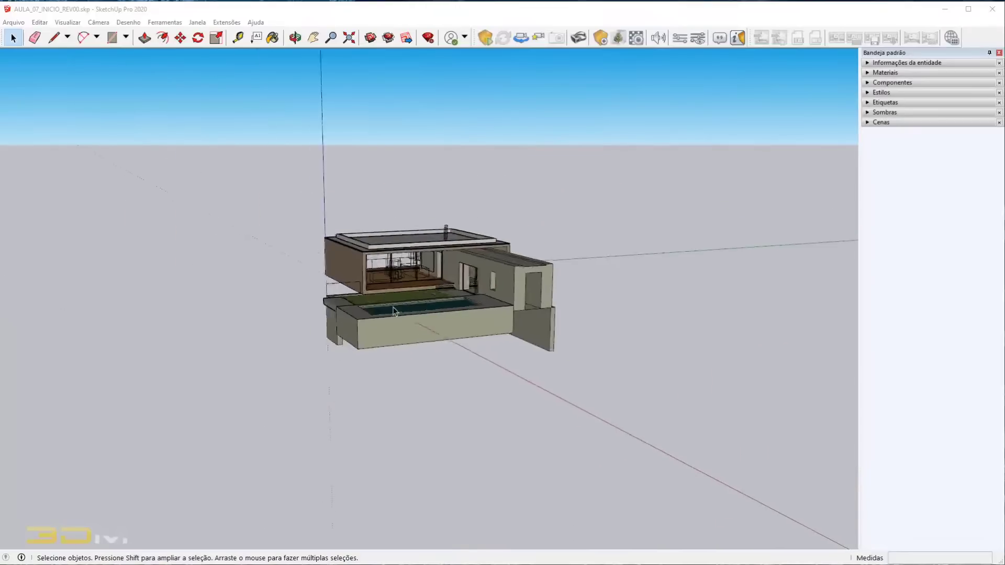
pyautogui.scroll(10, 408, 320)
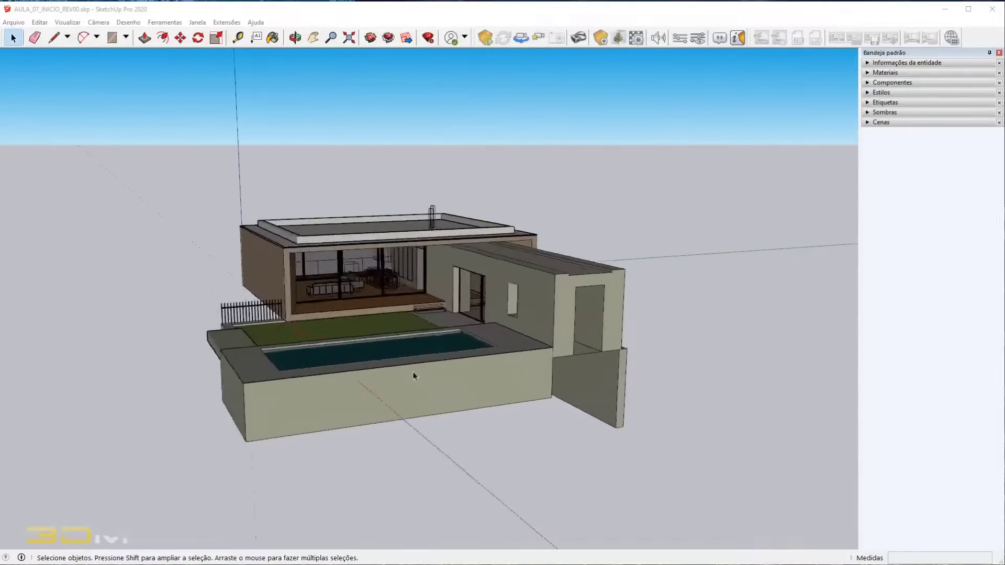
pyautogui.scroll(2, 438, 379)
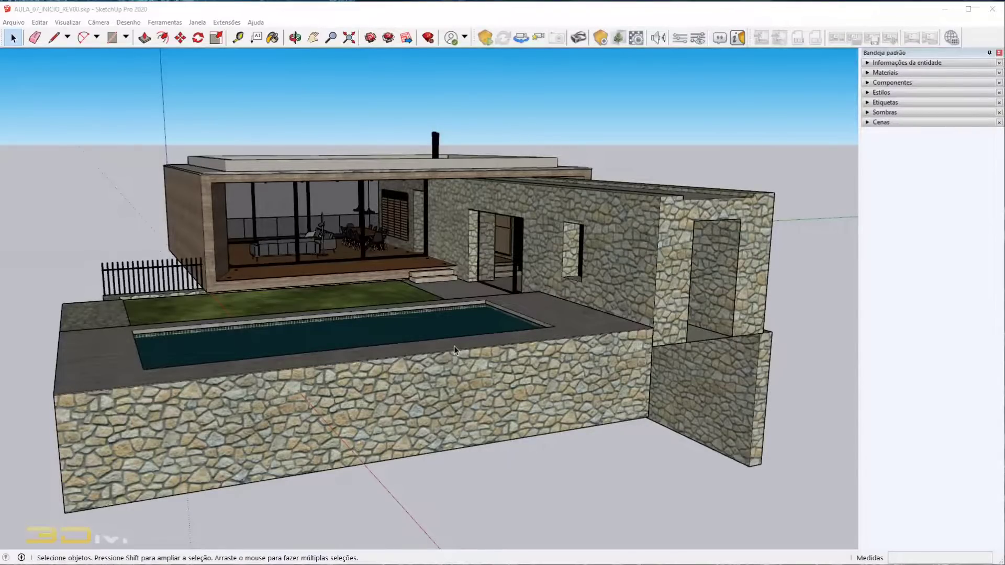
pyautogui.scroll(-2, 490, 330)
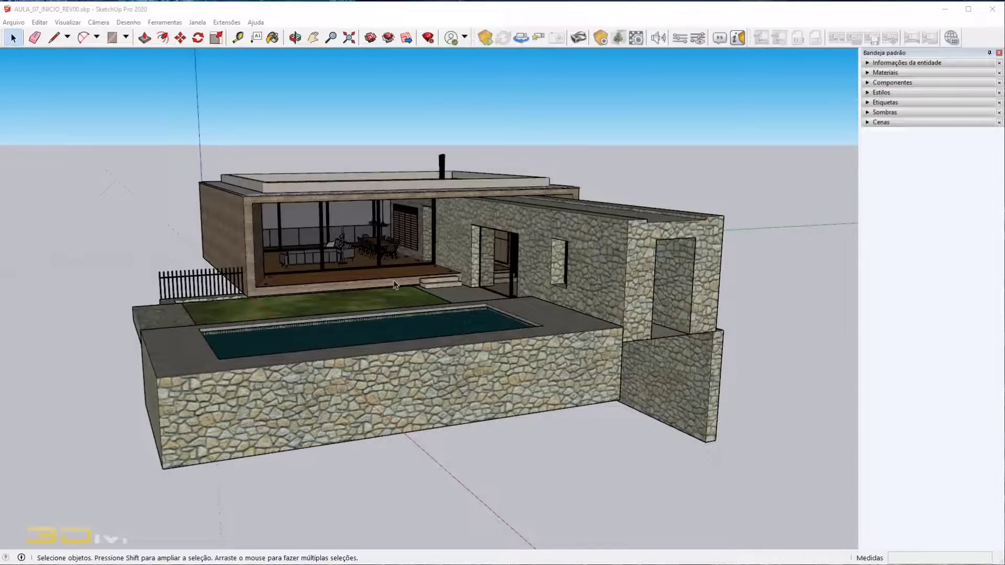
pyautogui.scroll(3, 406, 303)
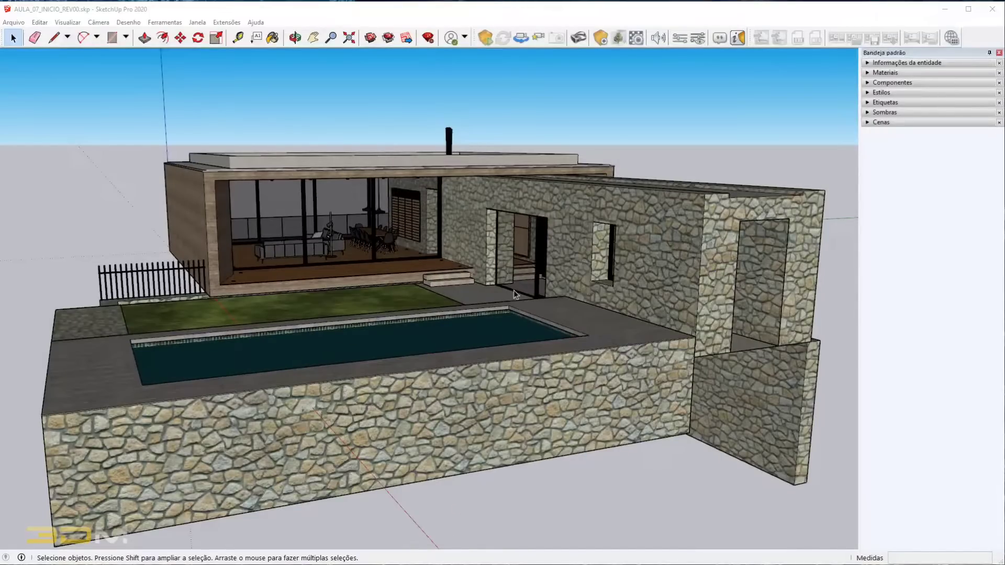
pyautogui.scroll(2, 492, 233)
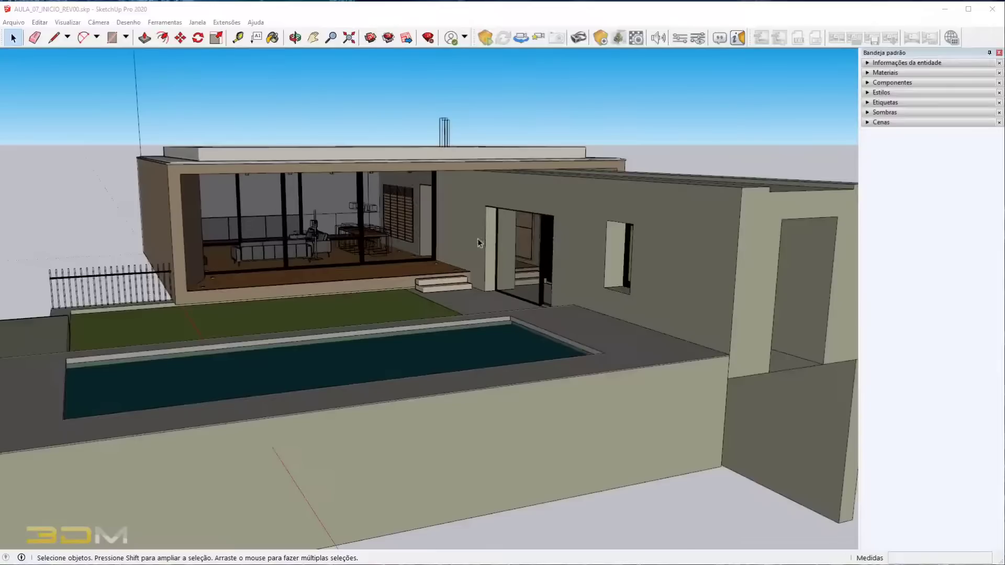
# Frame a low frontal view of the glazed living room across the pool, with the stone side wall in the shot.
pyautogui.scroll(3, 478, 242)
pyautogui.moveTo(477, 242); pyautogui.dragTo(512, 313, button='middle')
pyautogui.scroll(5, 465, 285)
pyautogui.scroll(-6, 465, 285)
pyautogui.moveTo(466, 285); pyautogui.dragTo(398, 232, button='middle')
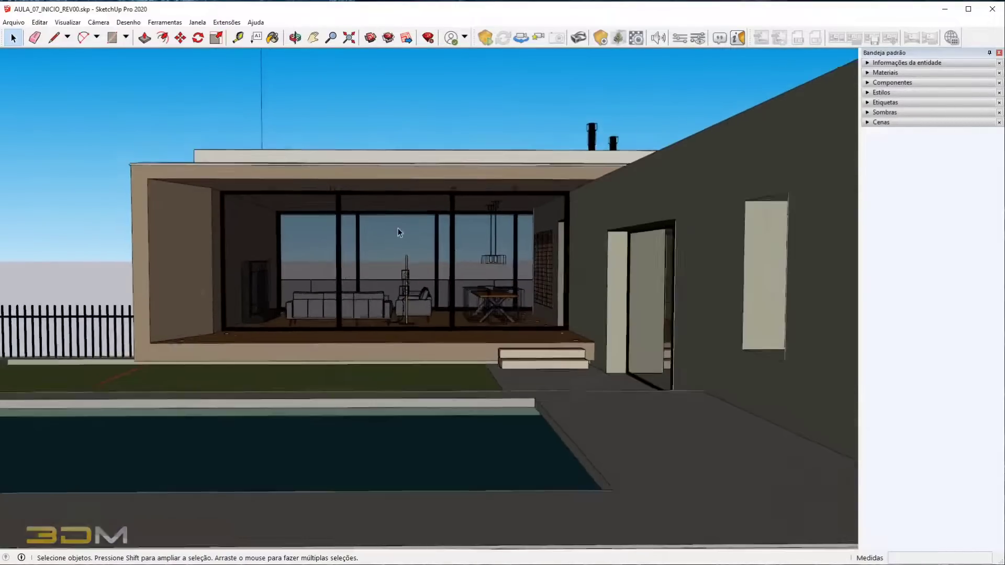
pyautogui.scroll(-5, 398, 229)
pyautogui.scroll(6, 406, 184)
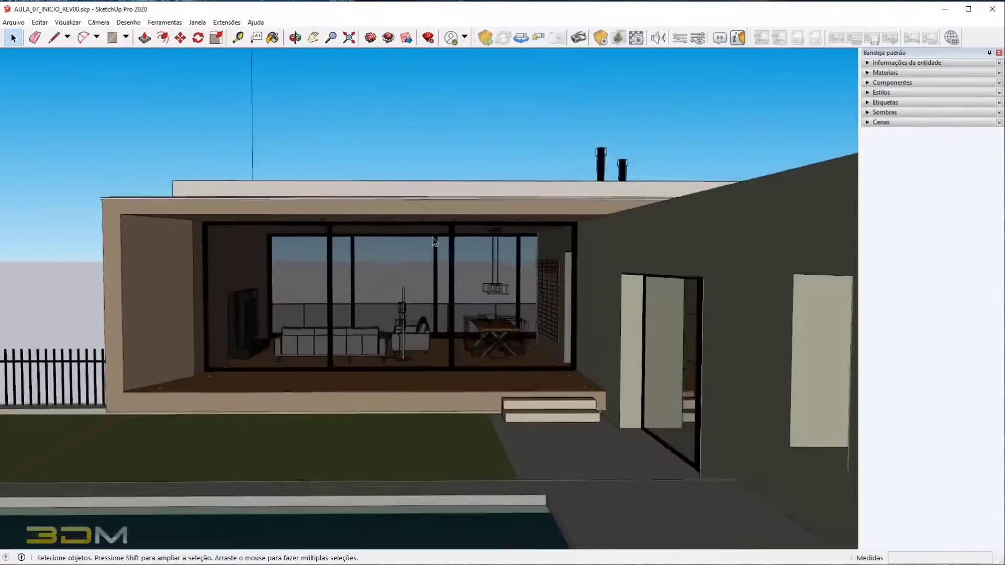
pyautogui.scroll(8, 434, 242)
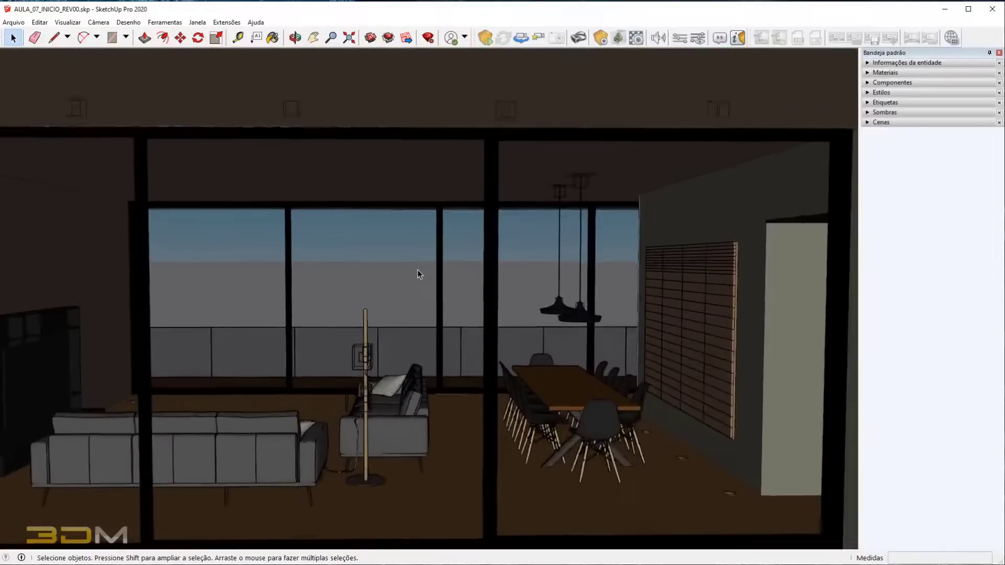
pyautogui.scroll(-10, 418, 272)
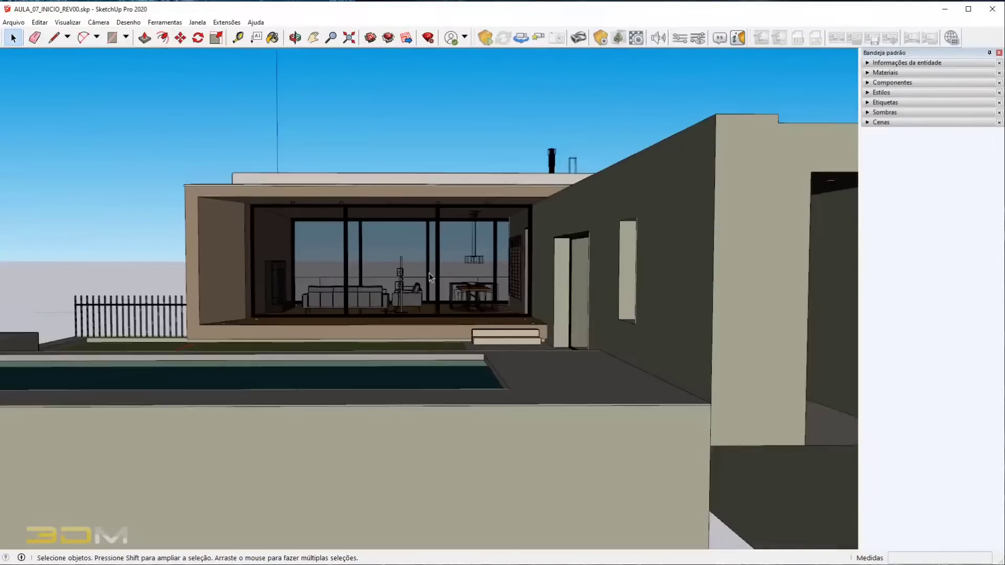
pyautogui.scroll(6, 431, 280)
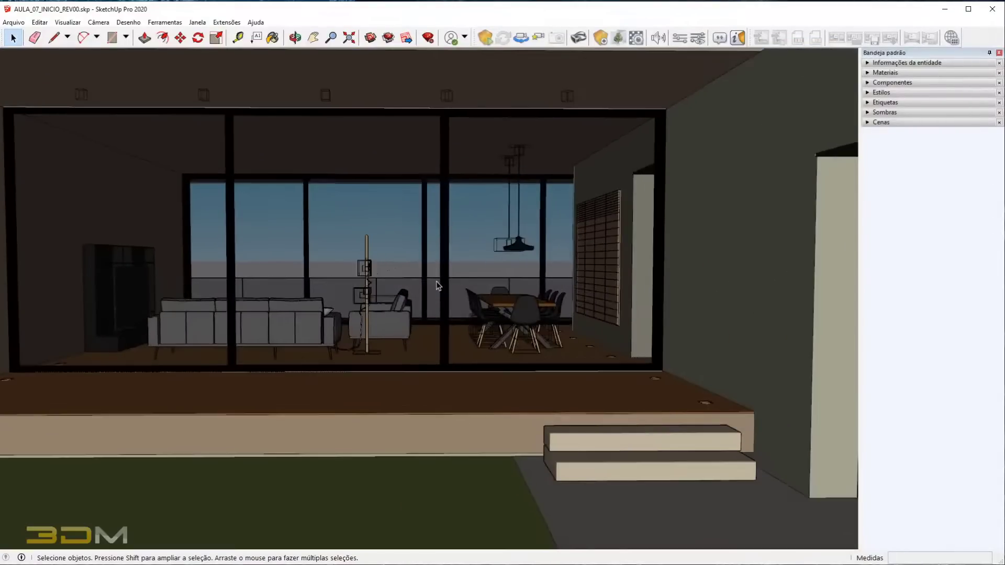
pyautogui.scroll(3, 436, 283)
pyautogui.scroll(-3, 437, 283)
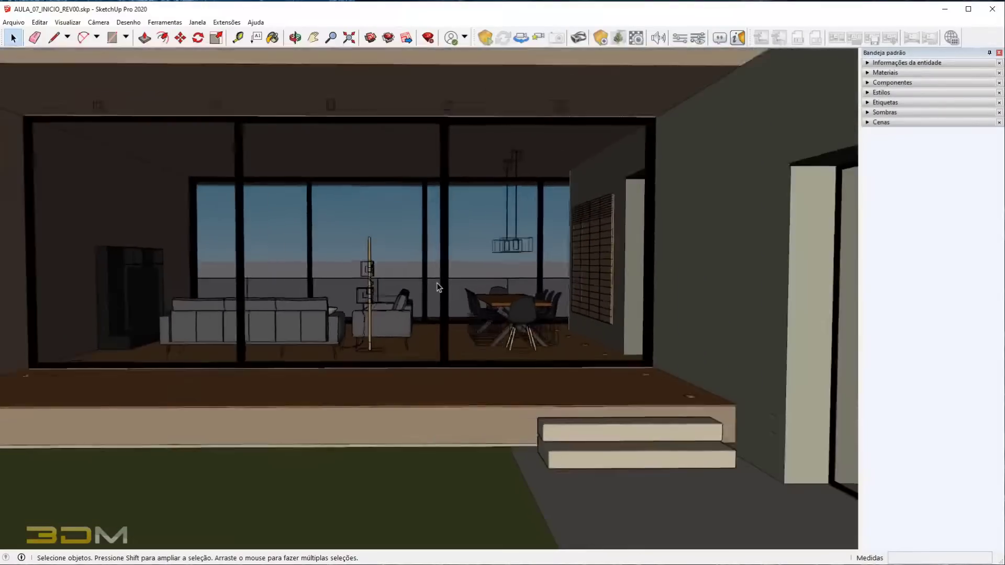
pyautogui.scroll(-5, 437, 284)
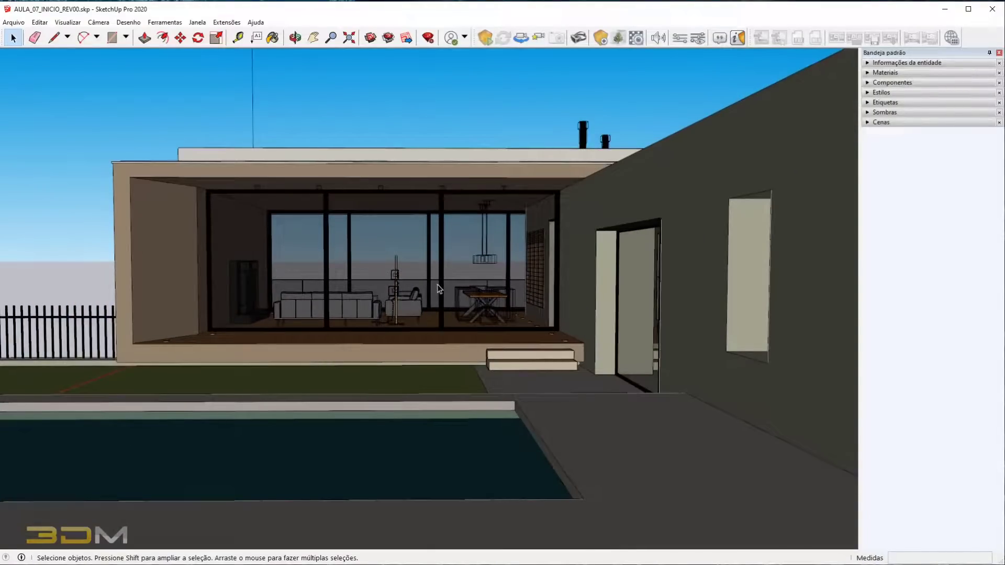
pyautogui.scroll(1, 432, 283)
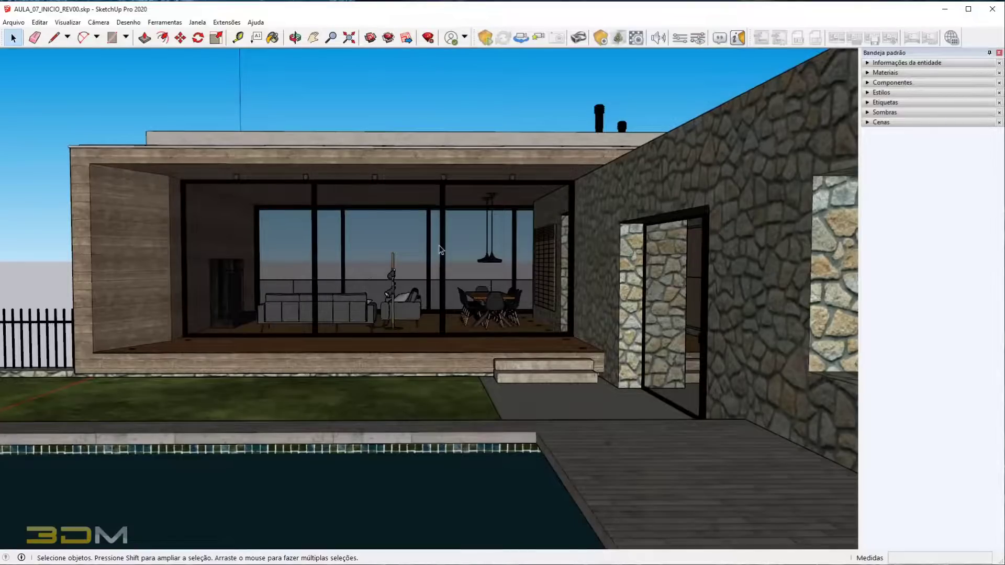
pyautogui.press('z')
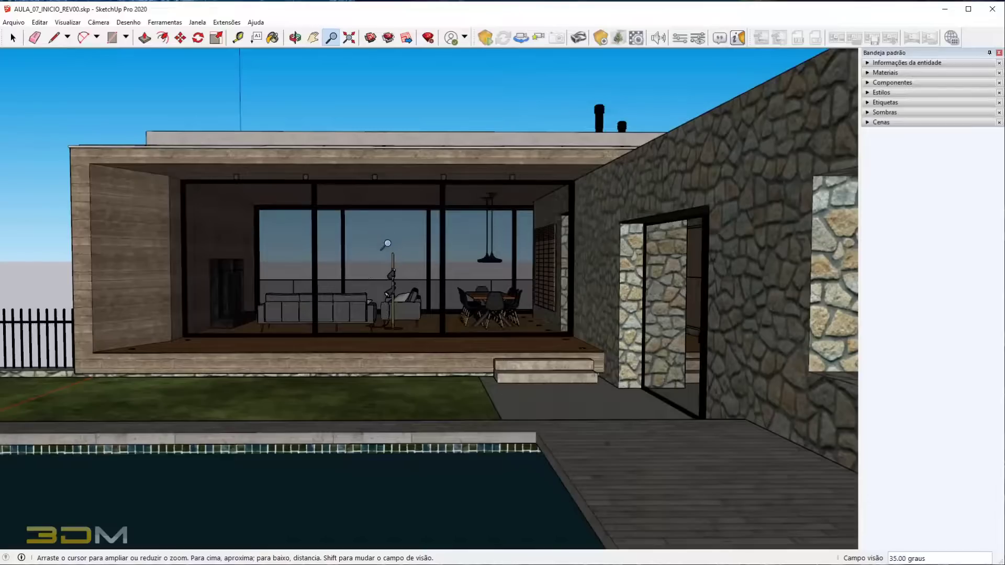
pyautogui.moveTo(386, 229); pyautogui.dragTo(426, 235)
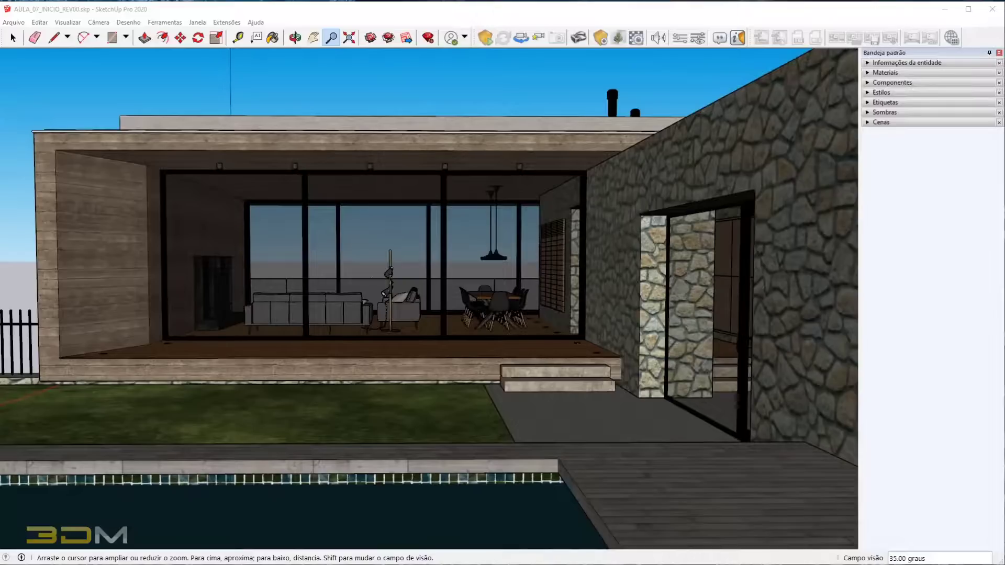
# Switch to the browser, consult the focal length versus angle of view chart in the blog eMania article, and return to SketchUp.
pyautogui.moveTo(194, 0); pyautogui.dragTo(465, 153)
pyautogui.doubleClick(464, 152)
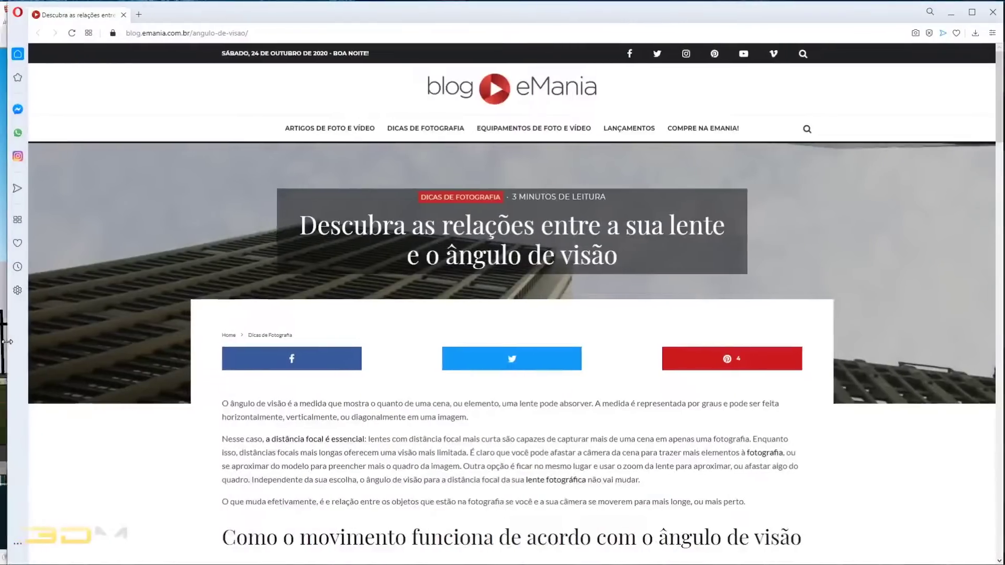
pyautogui.scroll(-15, 408, 273)
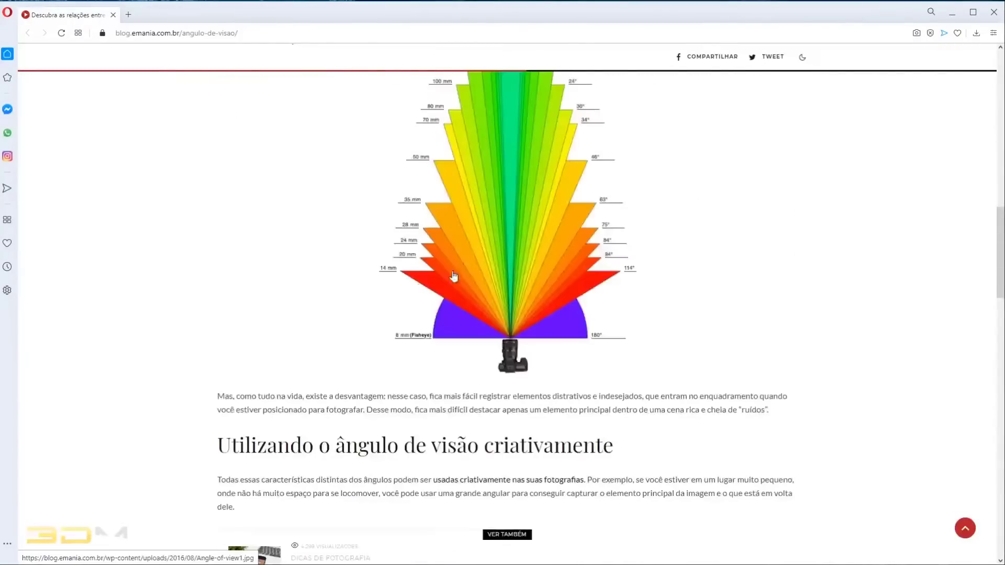
pyautogui.scroll(1, 568, 286)
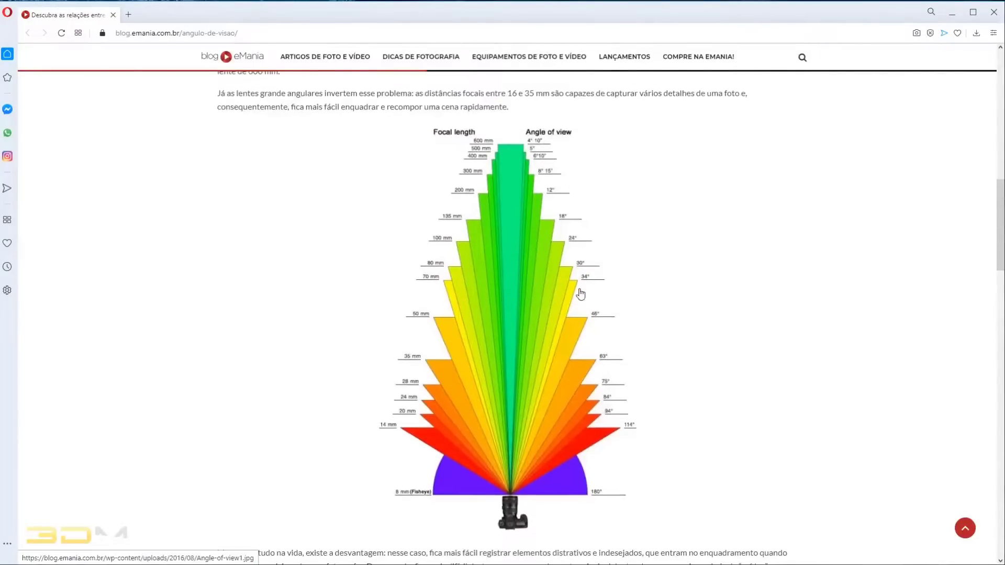
pyautogui.moveTo(423, 8)
pyautogui.mouseDown()
pyautogui.moveTo(324, 440)
pyautogui.moveTo(151, 414)
pyautogui.moveTo(380, 273)
pyautogui.moveTo(1000, 562)
pyautogui.mouseUp()
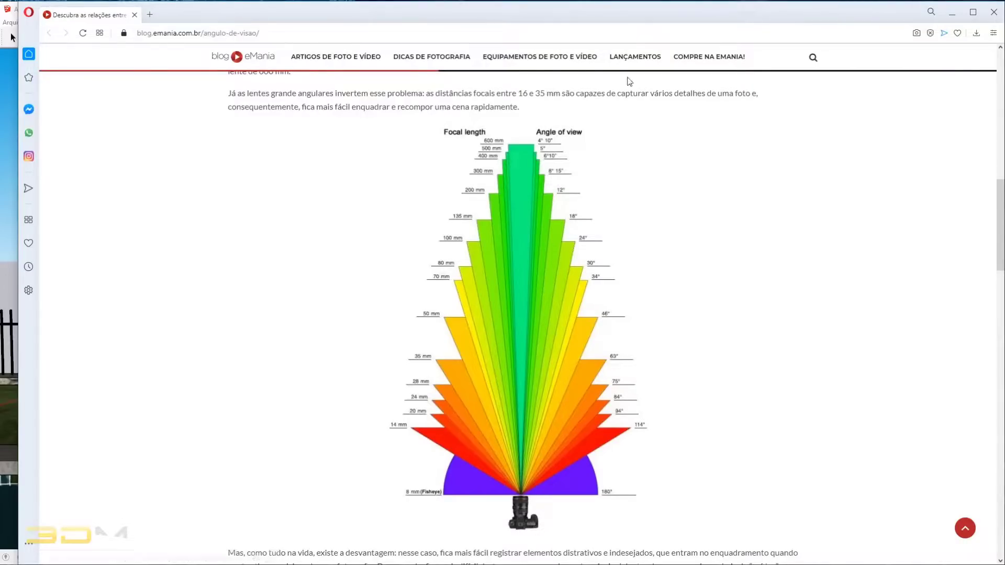
pyautogui.doubleClick(668, 16)
pyautogui.click(938, 9)
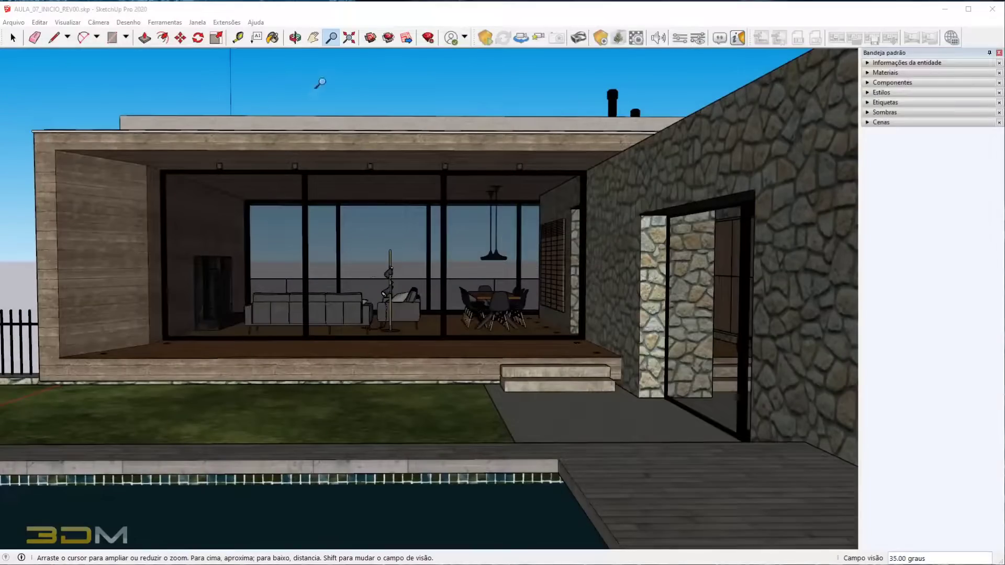
# Set the camera's field of view to 84 degrees and reframe the house across the pool.
pyautogui.click(511, 25)
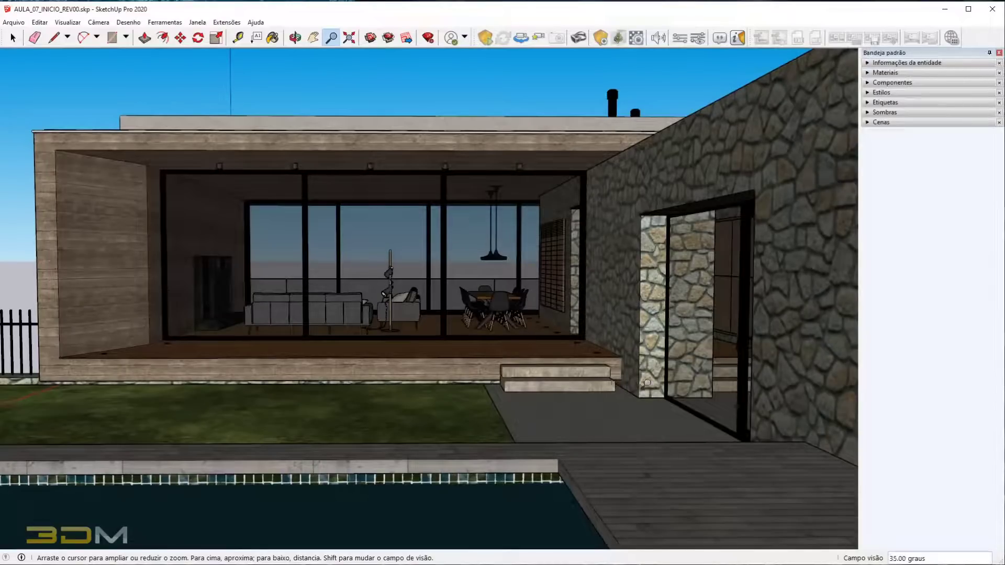
pyautogui.write('84')
pyautogui.press('Return')
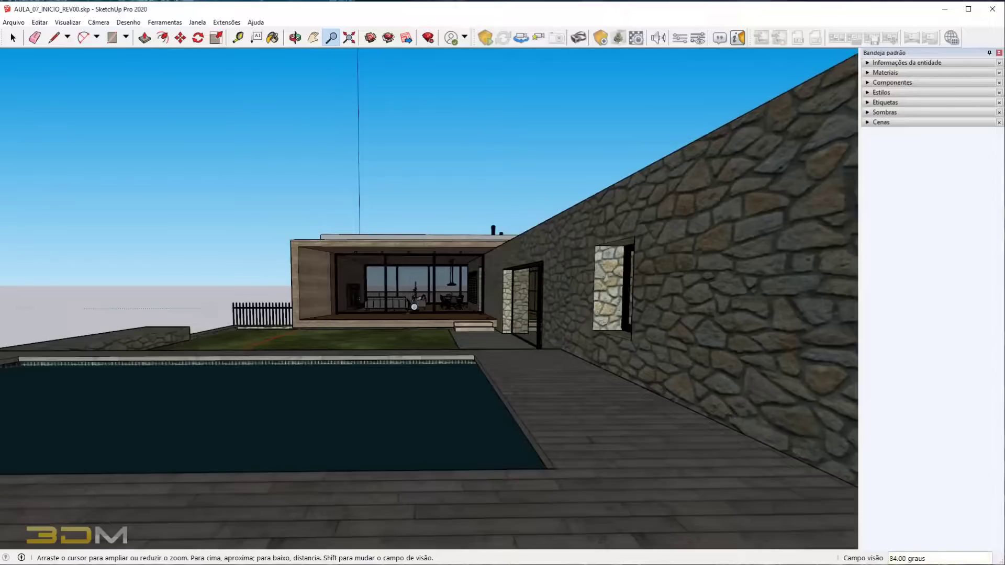
pyautogui.scroll(3, 380, 304)
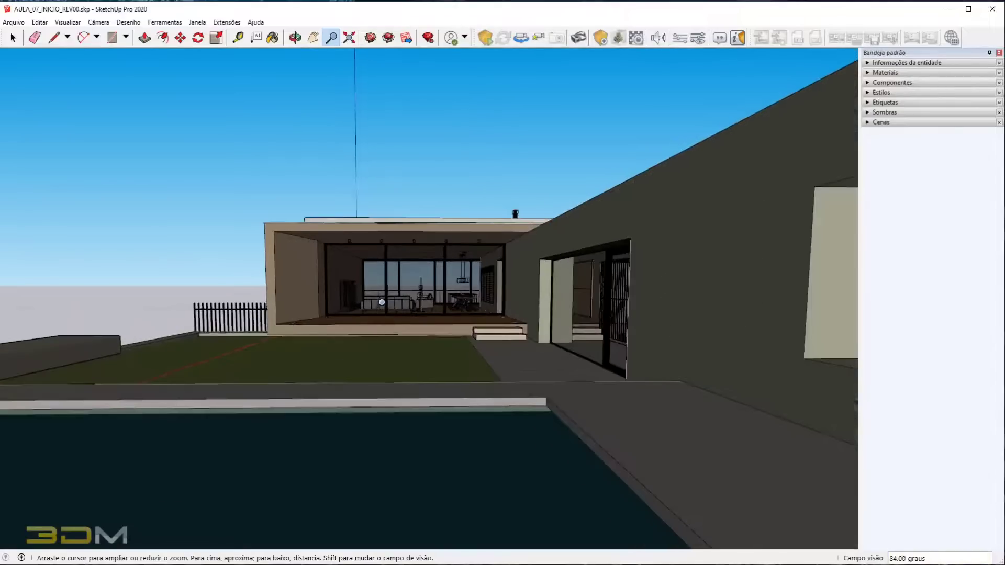
pyautogui.scroll(-3, 381, 302)
pyautogui.scroll(2, 440, 267)
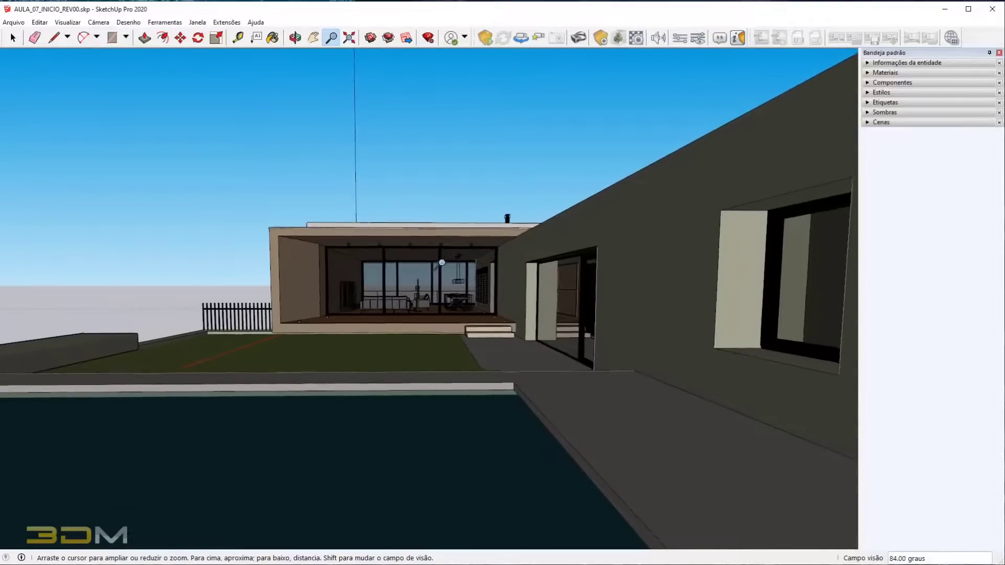
pyautogui.scroll(1, 443, 261)
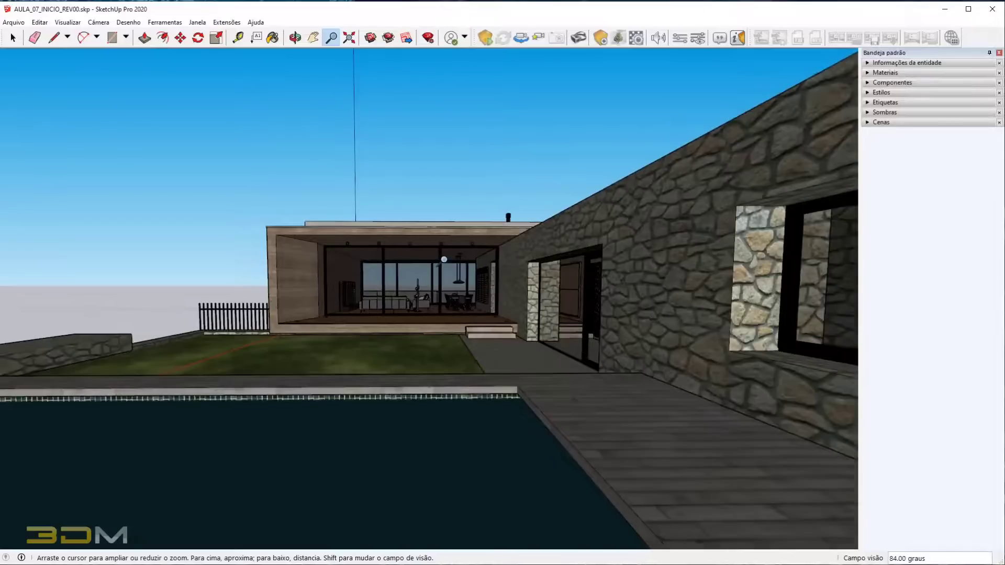
pyautogui.moveTo(444, 259); pyautogui.dragTo(464, 297)
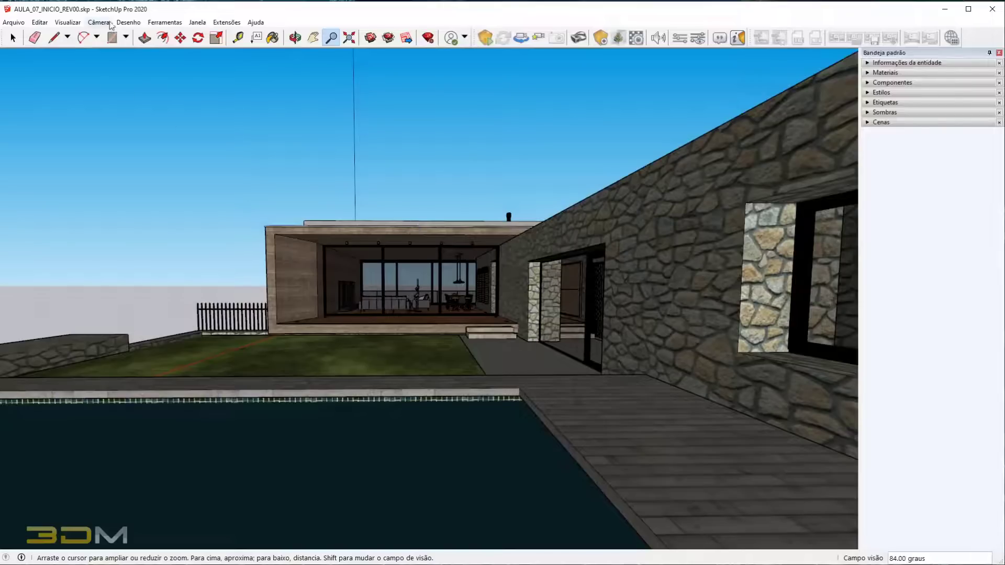
# Switch the camera to two-point perspective and reframe the house, pool and stone side wall.
pyautogui.click(101, 22)
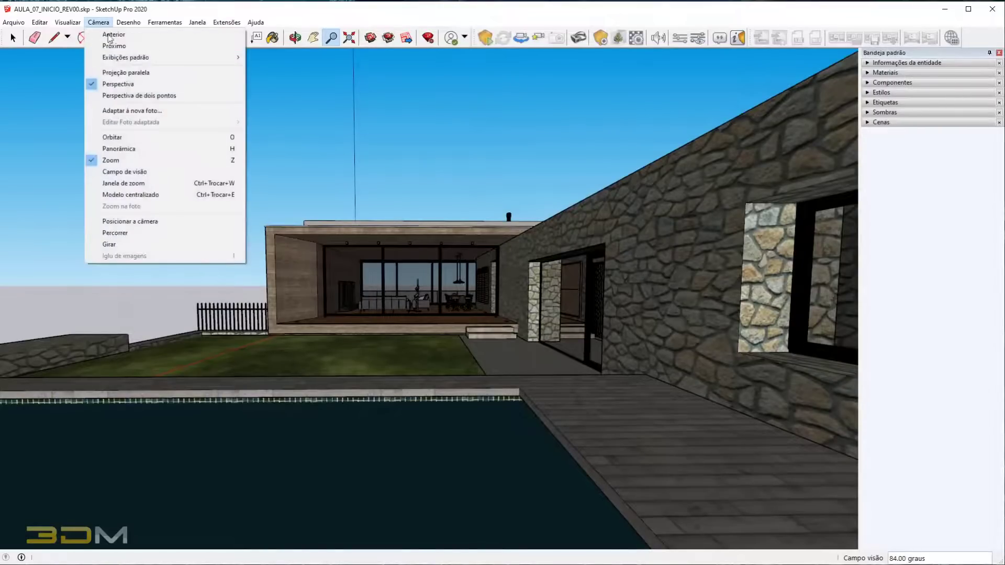
pyautogui.click(135, 95)
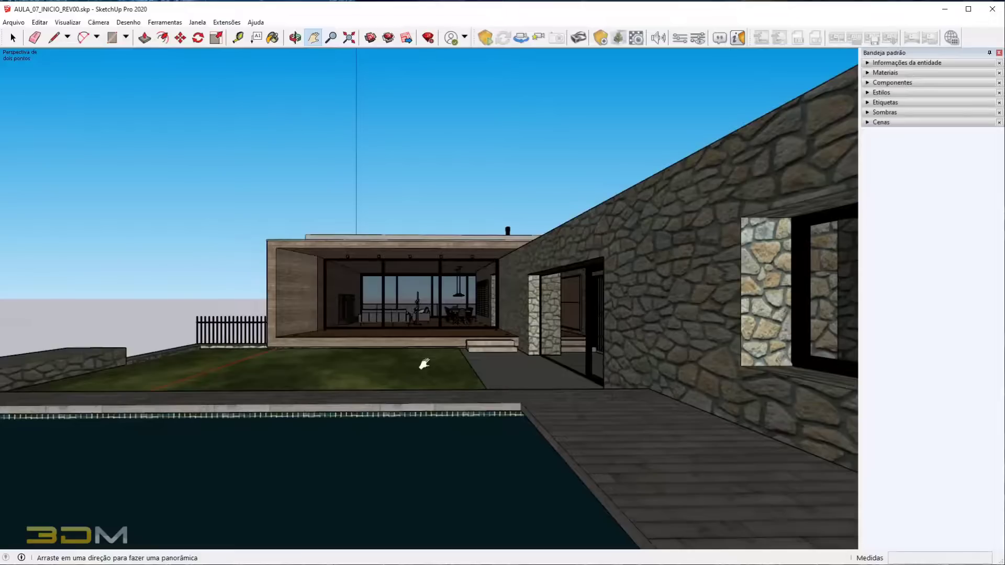
pyautogui.moveTo(421, 344); pyautogui.dragTo(391, 331)
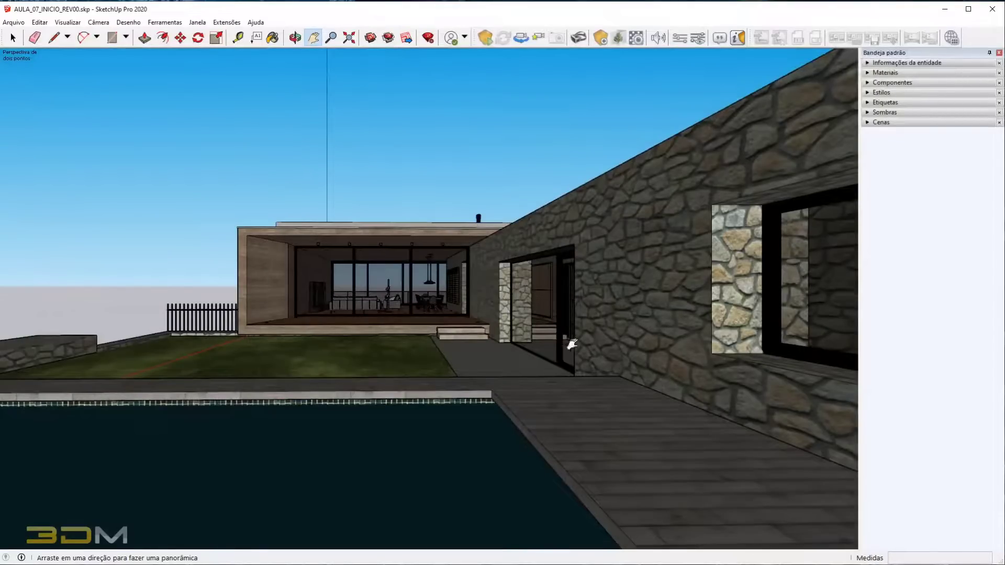
pyautogui.moveTo(479, 361)
pyautogui.mouseDown()
pyautogui.moveTo(474, 325)
pyautogui.moveTo(477, 343)
pyautogui.mouseUp()
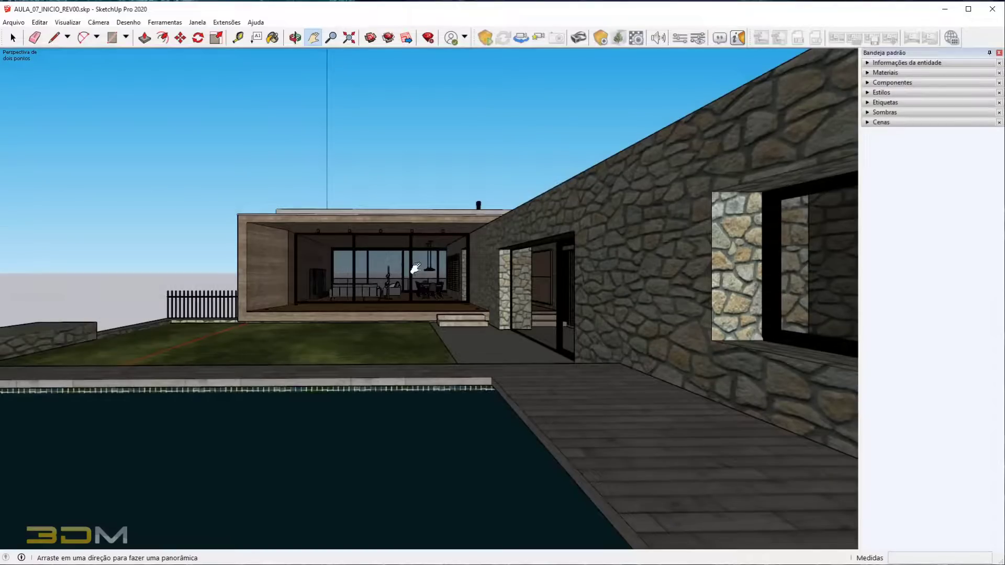
# Save the current two-point perspective view as a new scene.
pyautogui.click(868, 123)
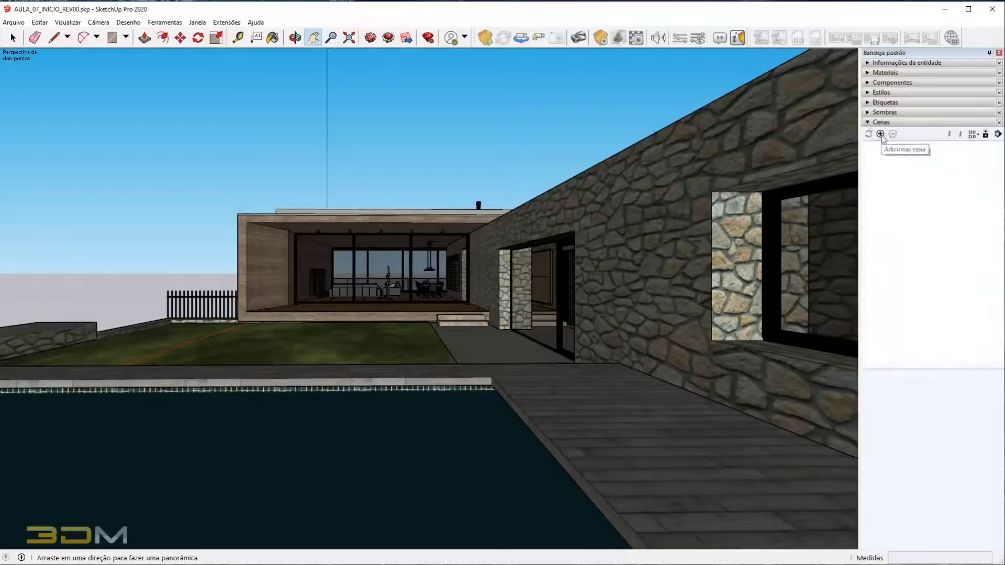
pyautogui.click(880, 134)
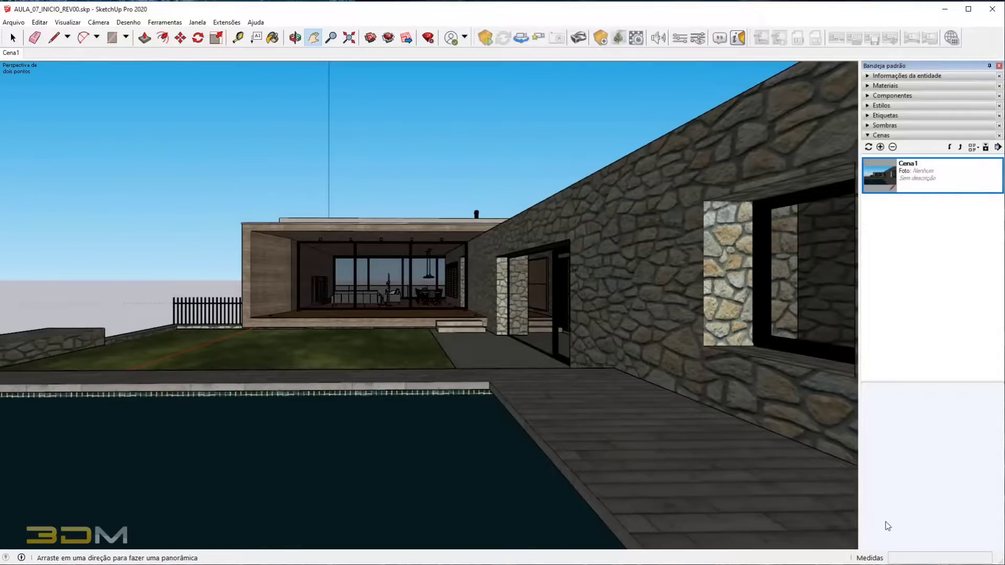
pyautogui.click(98, 22)
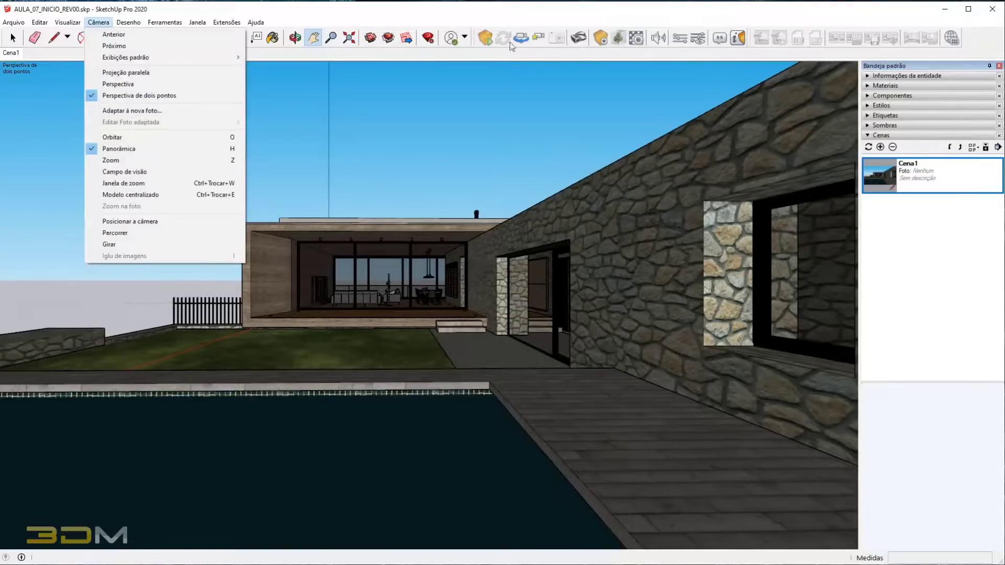
pyautogui.click(922, 412)
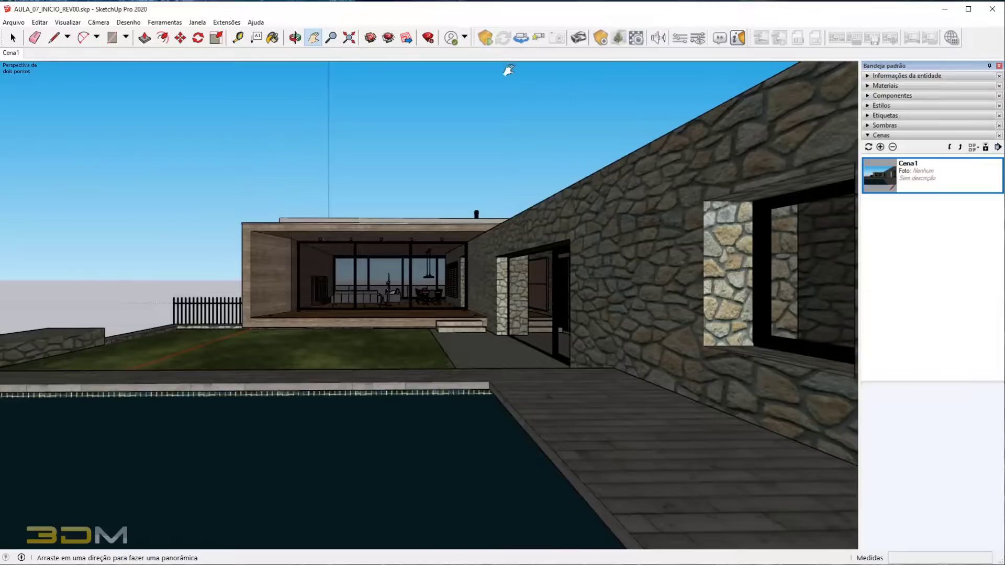
# Start the Enscape live render and shrink its window so the SketchUp model remains visible beside it.
pyautogui.click(486, 38)
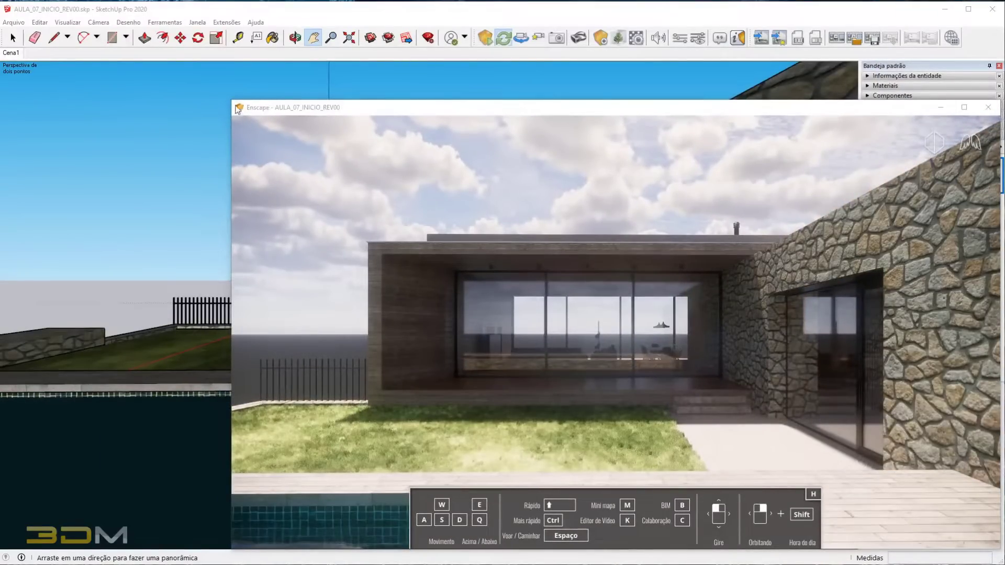
pyautogui.moveTo(252, 110)
pyautogui.mouseDown()
pyautogui.moveTo(486, 268)
pyautogui.moveTo(552, 262)
pyautogui.moveTo(576, 283)
pyautogui.mouseUp()
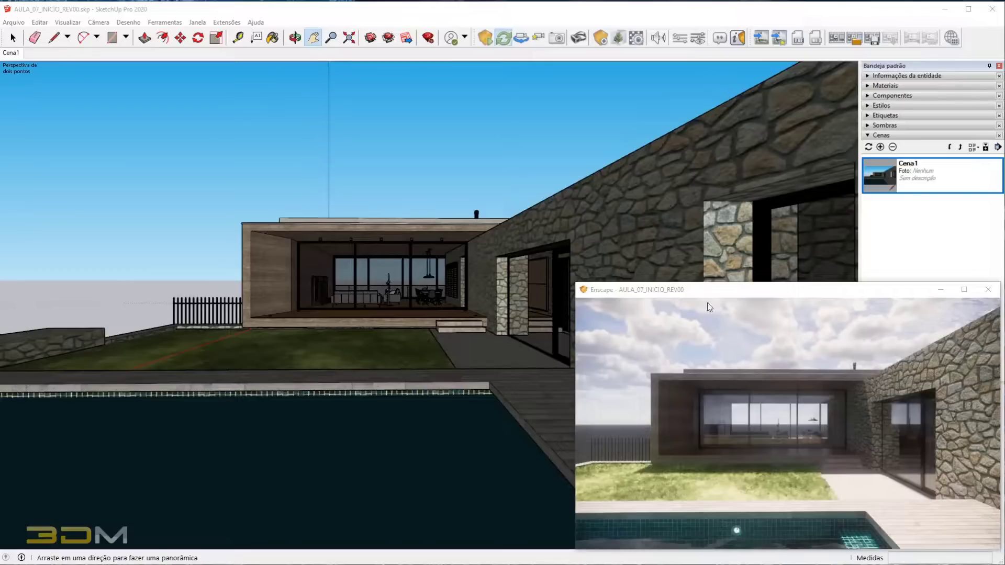
pyautogui.click(865, 19)
pyautogui.click(899, 262)
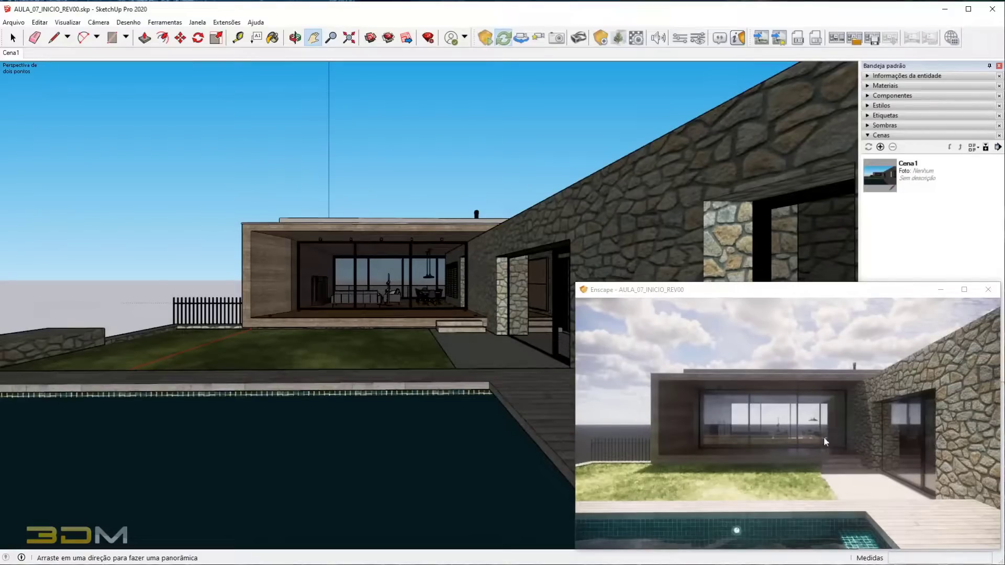
pyautogui.moveTo(792, 293); pyautogui.dragTo(435, 297)
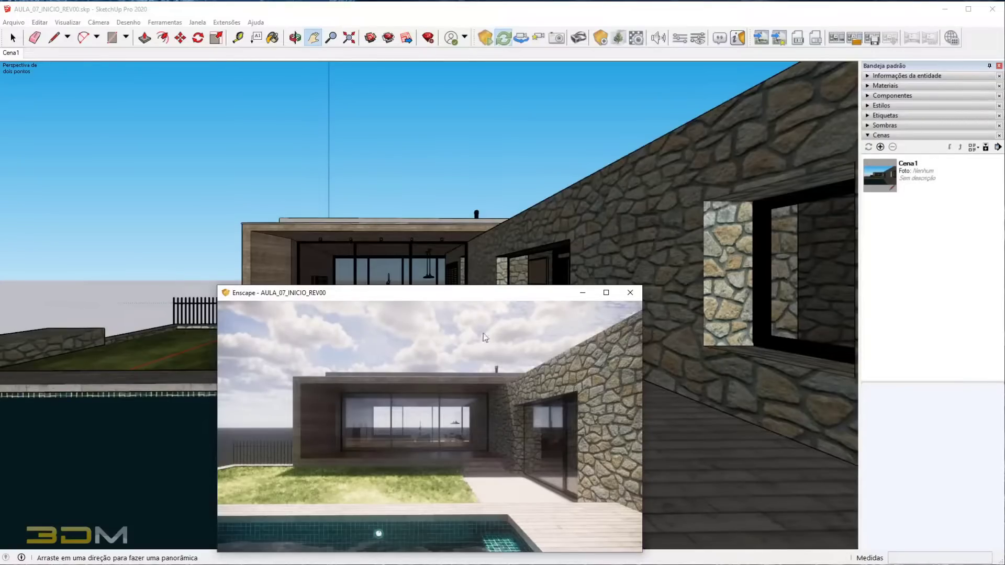
pyautogui.moveTo(482, 293)
pyautogui.mouseDown()
pyautogui.moveTo(683, 275)
pyautogui.moveTo(836, 289)
pyautogui.mouseUp()
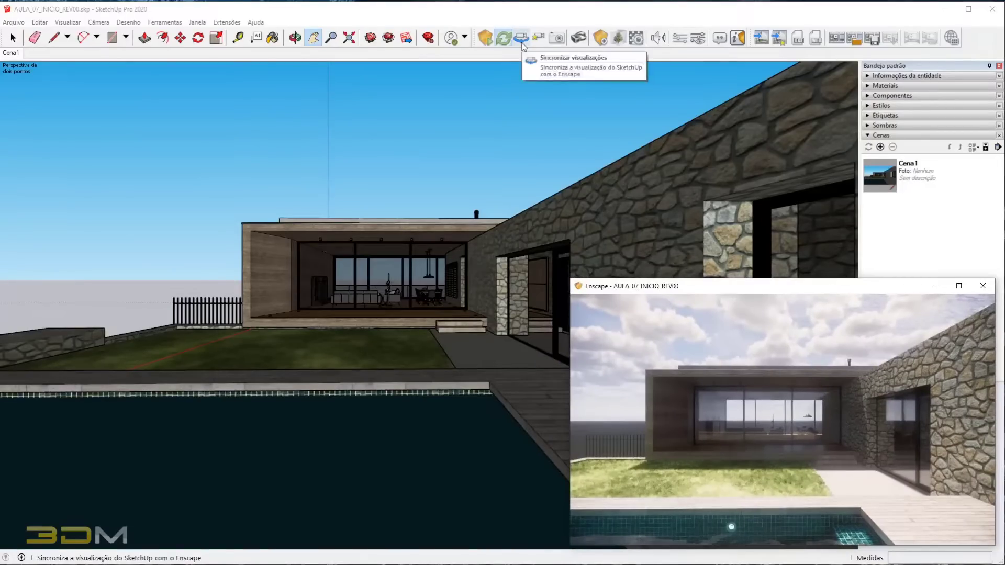
# Synchronize the Enscape view with the SketchUp camera and check the field of view in the visual settings.
pyautogui.click(522, 45)
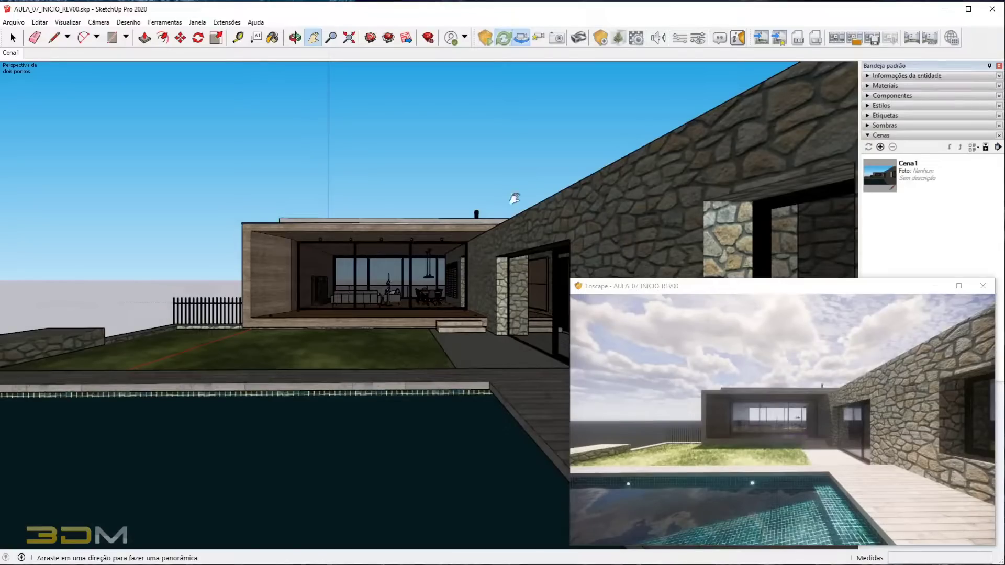
pyautogui.click(701, 39)
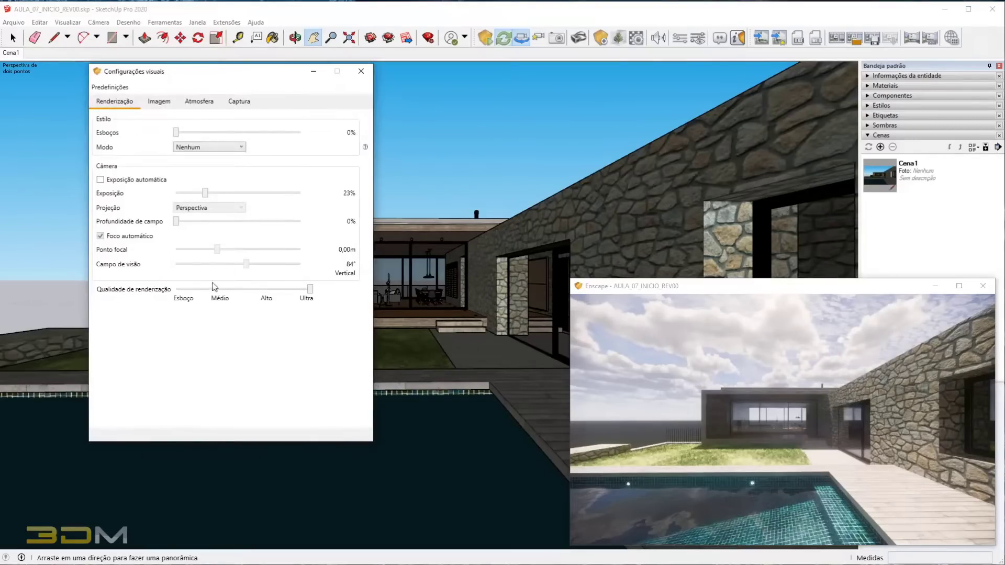
pyautogui.click(361, 71)
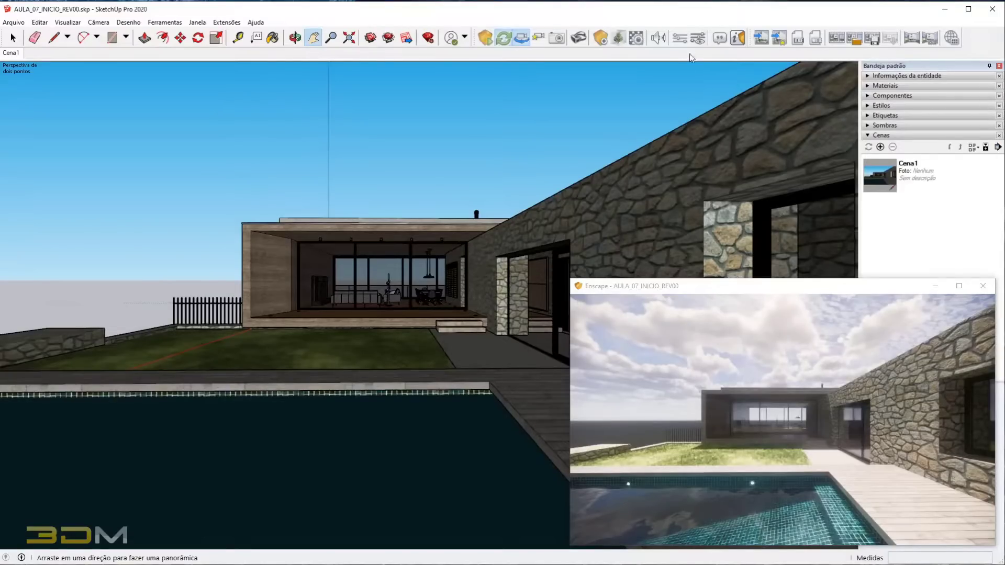
# Set Enscape's capture resolution to Full HD with the safe frame shown.
pyautogui.click(697, 38)
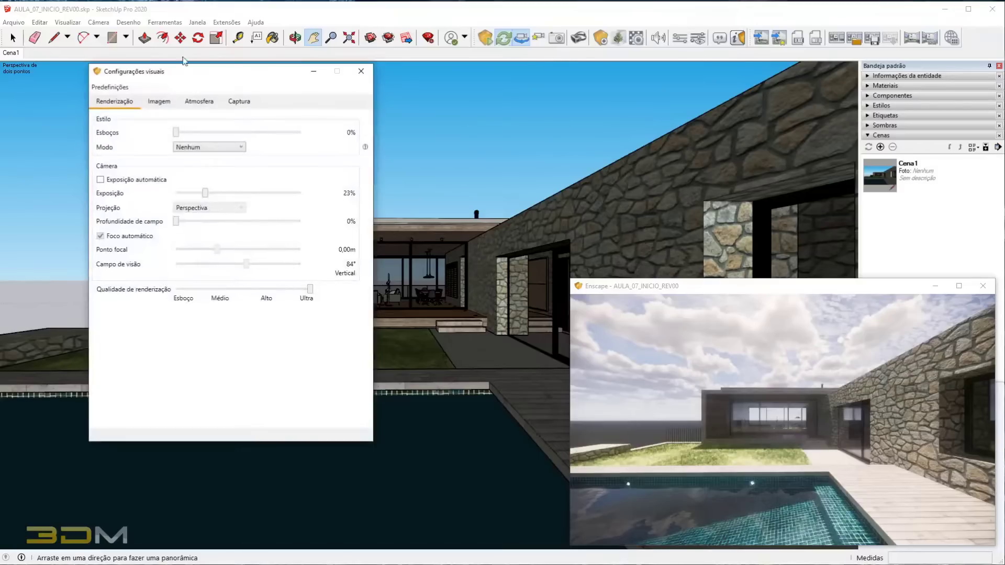
pyautogui.click(240, 103)
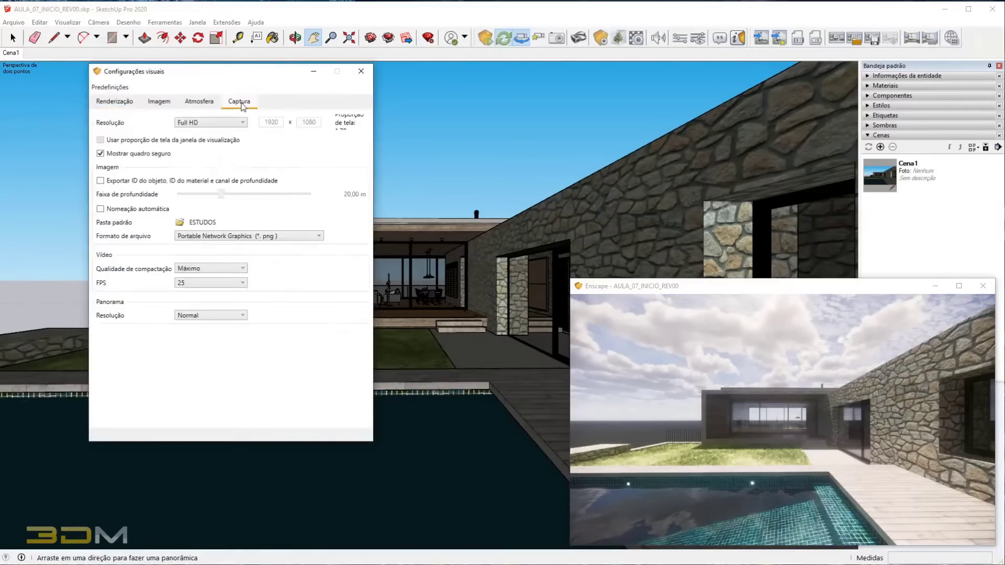
pyautogui.click(223, 123)
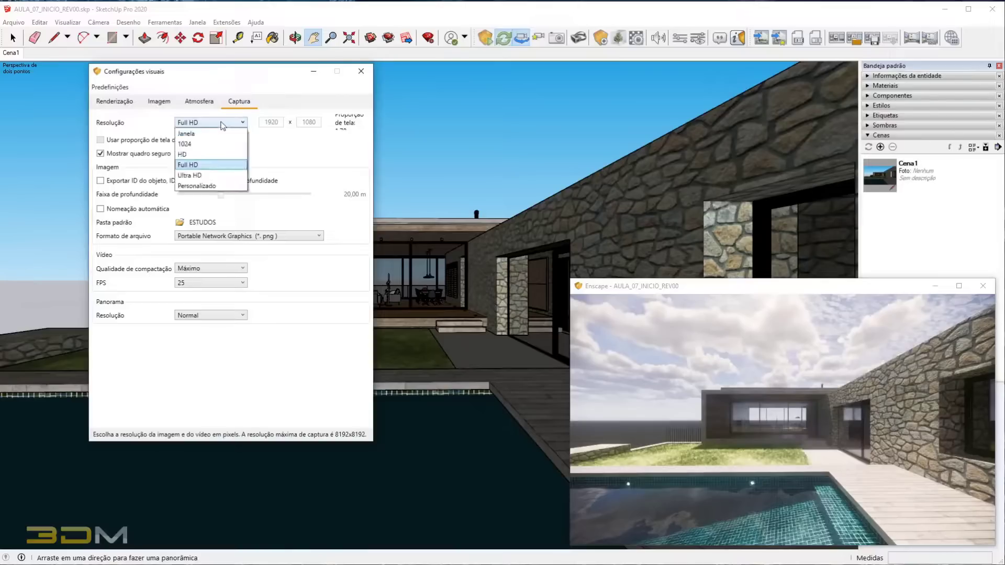
pyautogui.click(205, 167)
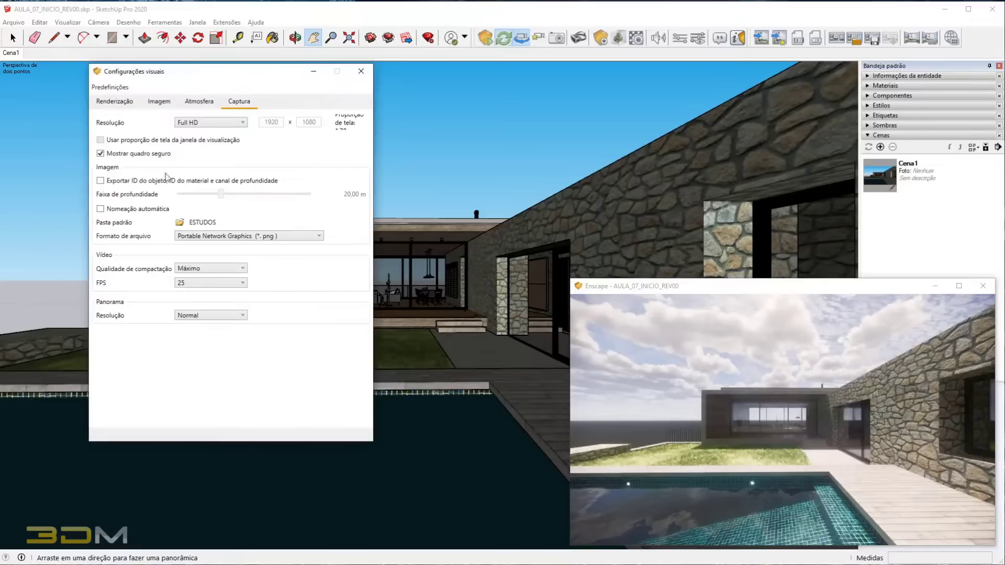
pyautogui.click(101, 155)
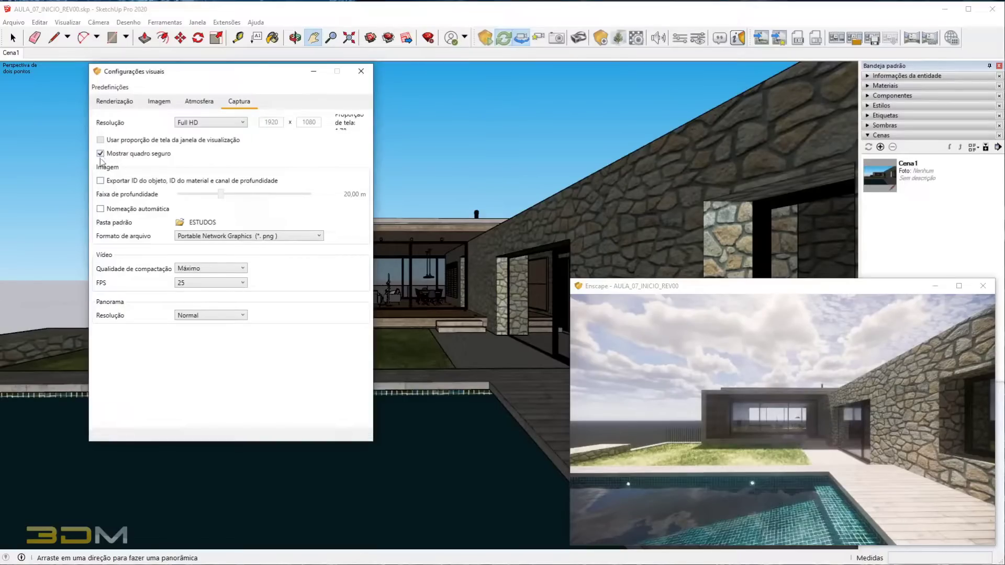
pyautogui.click(100, 155)
pyautogui.click(101, 156)
pyautogui.click(361, 71)
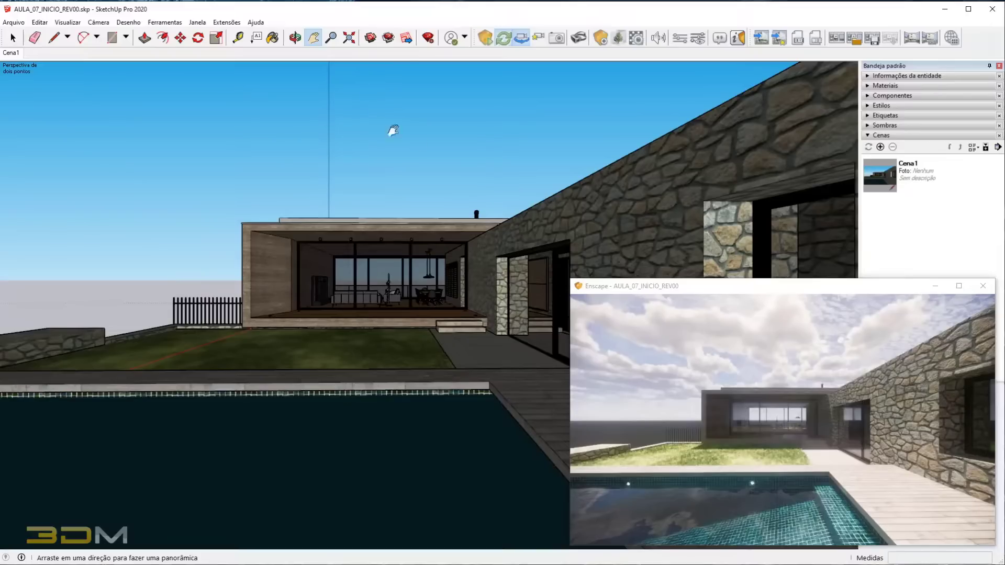
# Start an Enscape screen capture and resize the render window to fit the safe frame.
pyautogui.click(761, 39)
pyautogui.moveTo(470, 242); pyautogui.dragTo(213, 120)
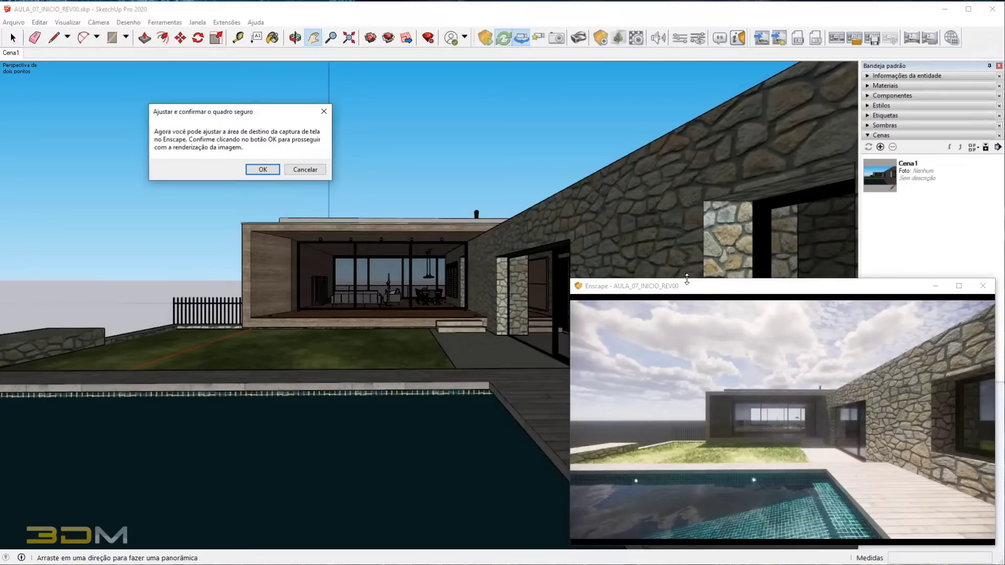
pyautogui.moveTo(686, 279); pyautogui.dragTo(708, 134)
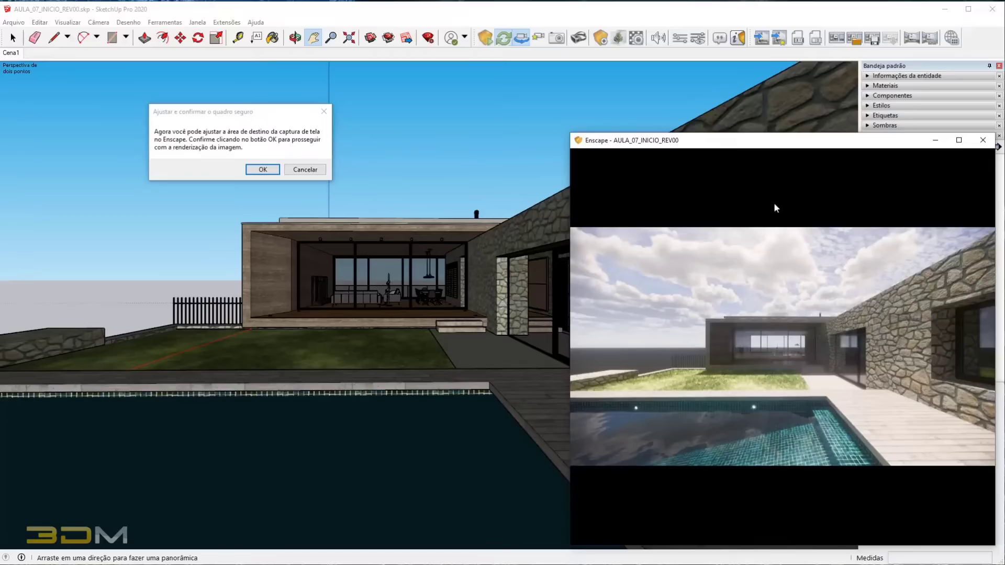
pyautogui.moveTo(716, 134); pyautogui.dragTo(680, 289)
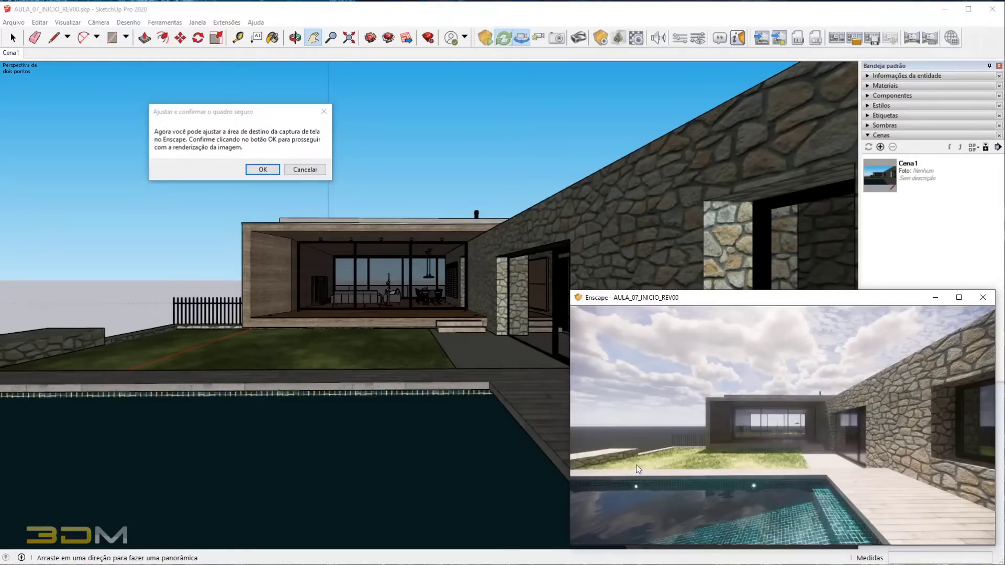
# Confirm the safe frame and save the rendered capture as a PNG in the 07 folder.
pyautogui.click(262, 169)
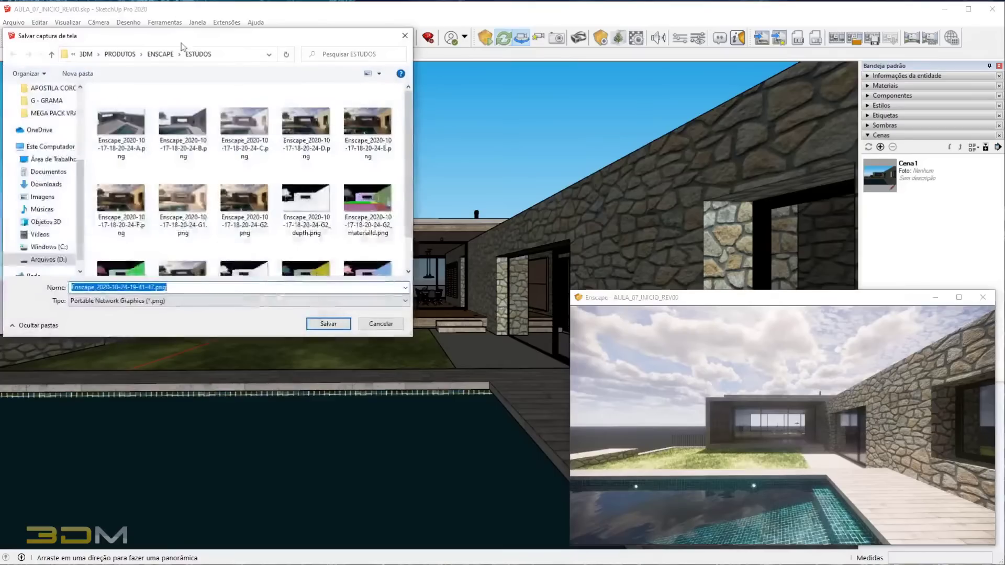
pyautogui.moveTo(81, 181); pyautogui.dragTo(77, 145)
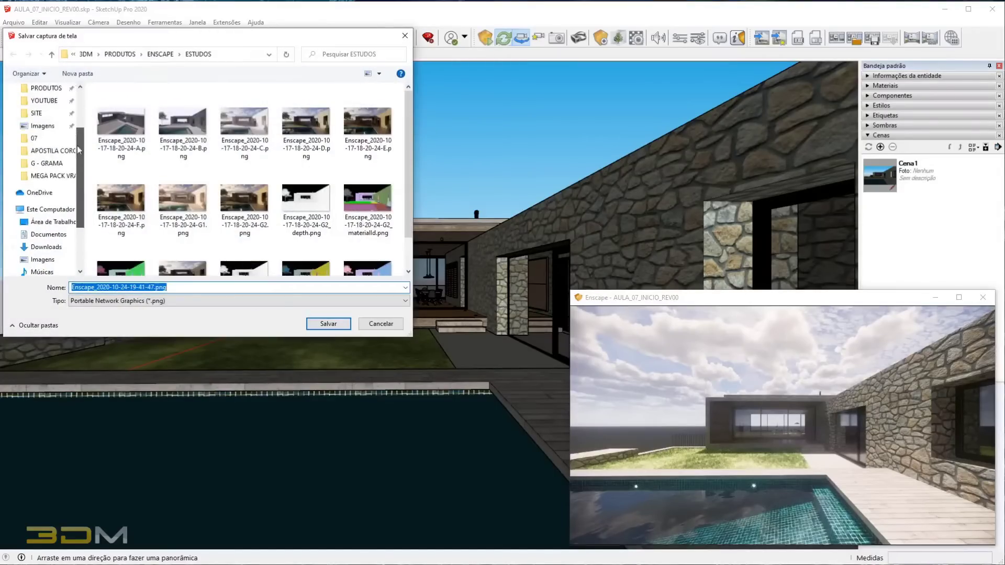
pyautogui.click(42, 138)
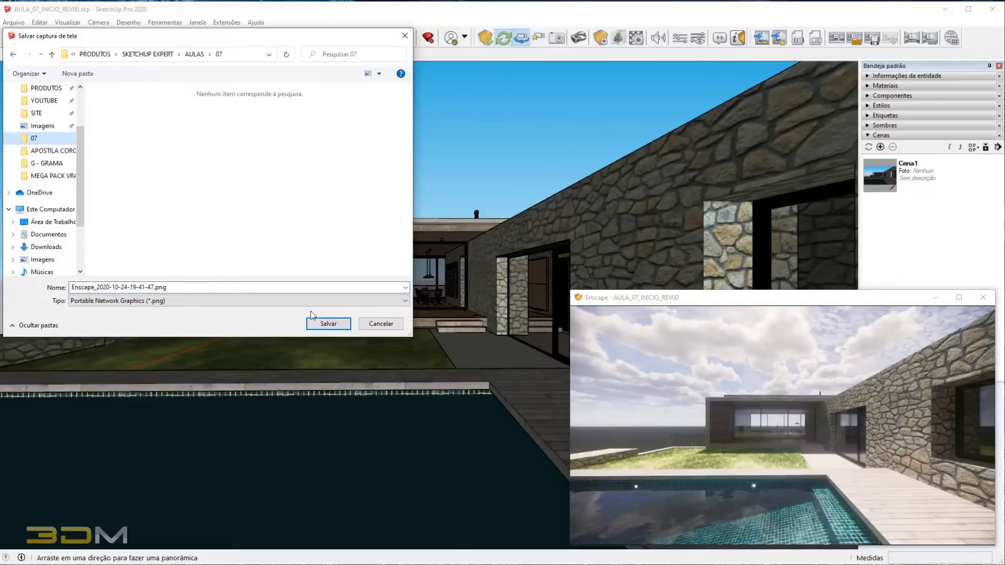
pyautogui.click(323, 323)
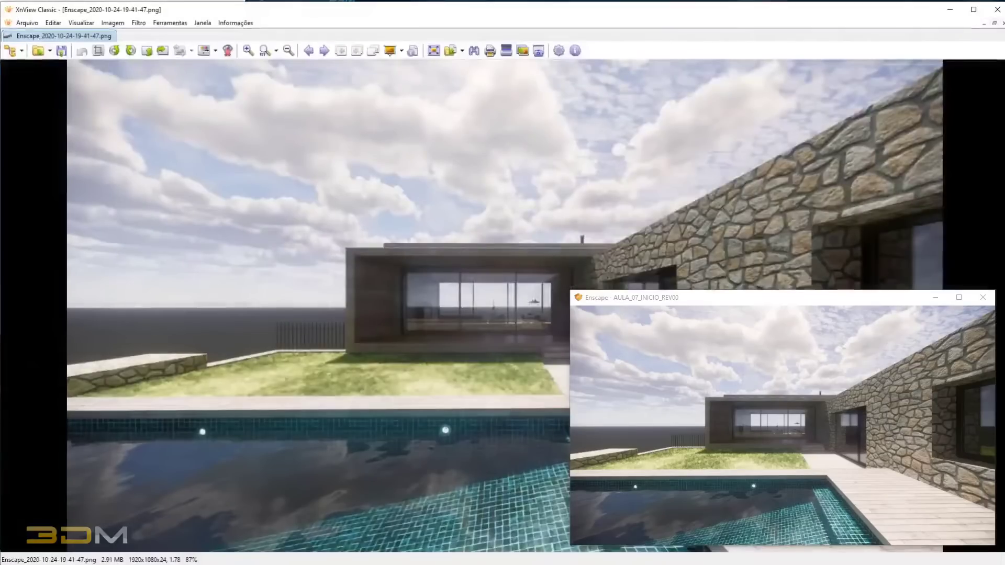
# Inspect the saved render in XnView, close it, and return the Enscape window beside the SketchUp model.
pyautogui.moveTo(308, 11)
pyautogui.mouseDown()
pyautogui.moveTo(335, 75)
pyautogui.moveTo(299, 54)
pyautogui.moveTo(345, 22)
pyautogui.moveTo(315, 17)
pyautogui.mouseUp()
pyautogui.moveTo(707, 301); pyautogui.dragTo(623, 0)
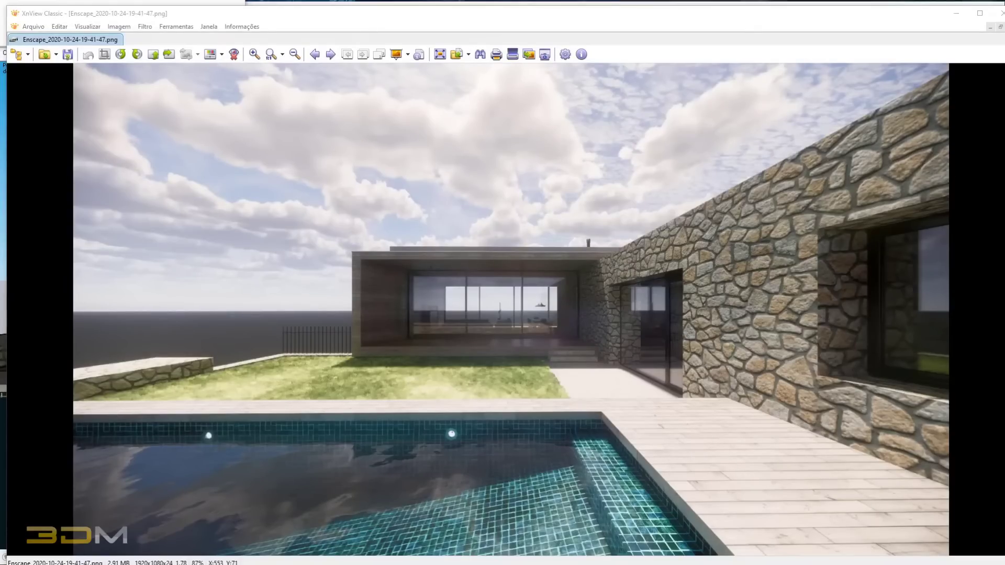
pyautogui.click(1001, 13)
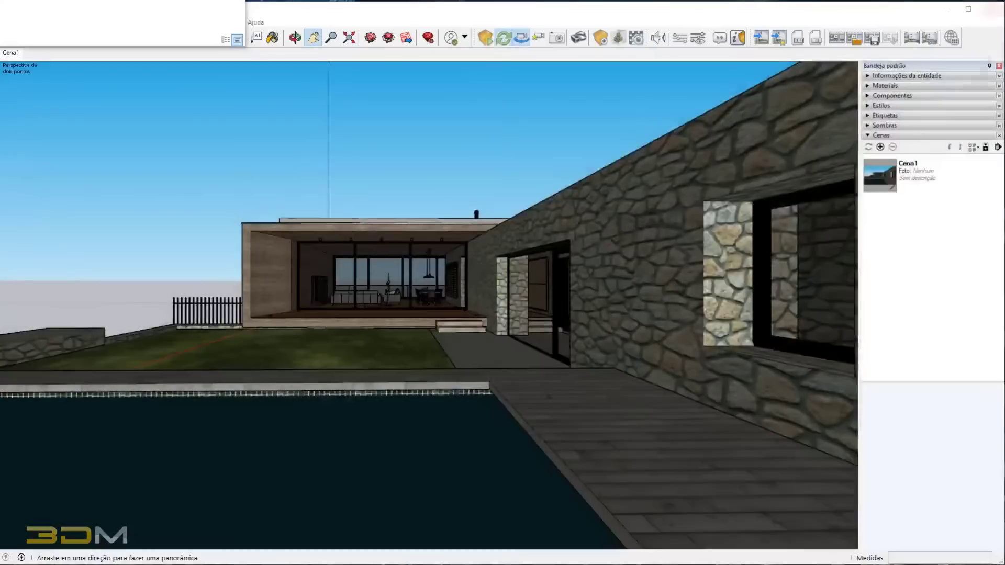
pyautogui.moveTo(844, 146); pyautogui.dragTo(864, 290)
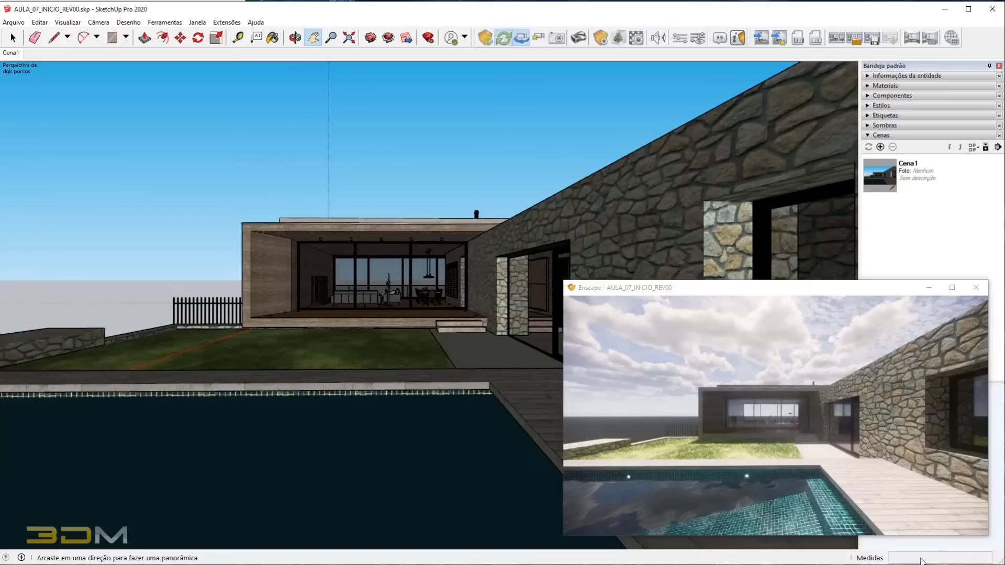
# Review the resolution and safe frame options in Enscape's capture settings.
pyautogui.click(701, 39)
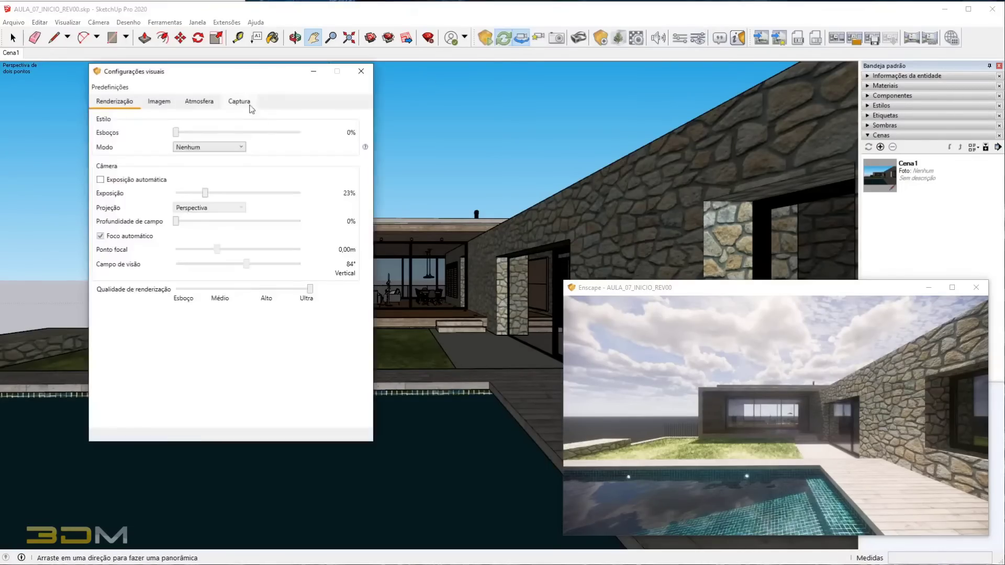
pyautogui.click(244, 103)
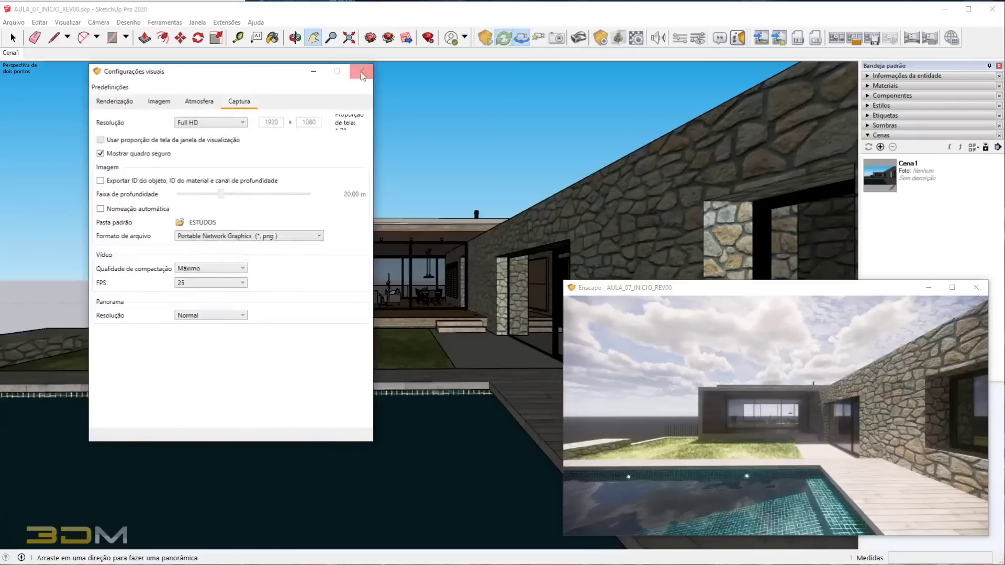
pyautogui.click(360, 71)
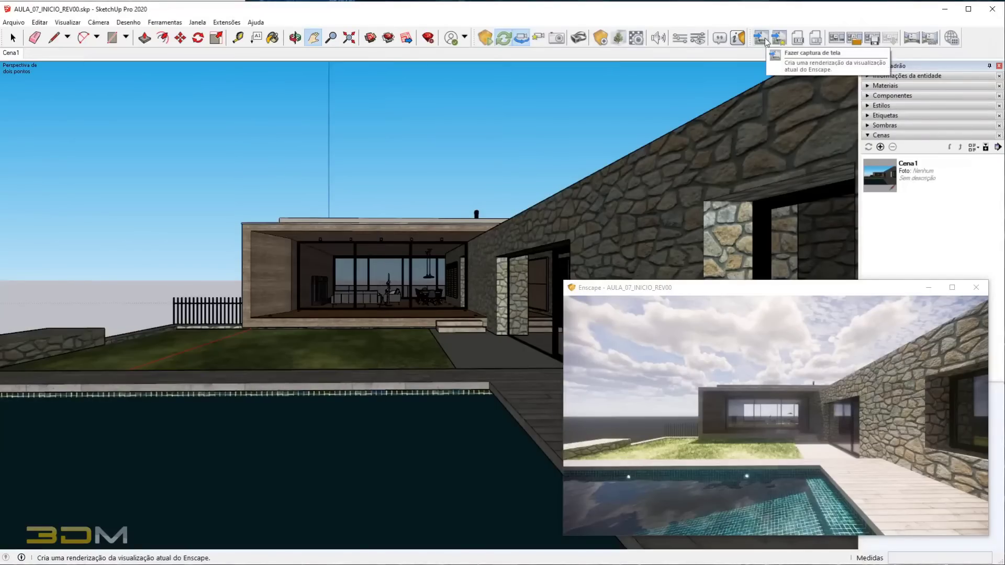